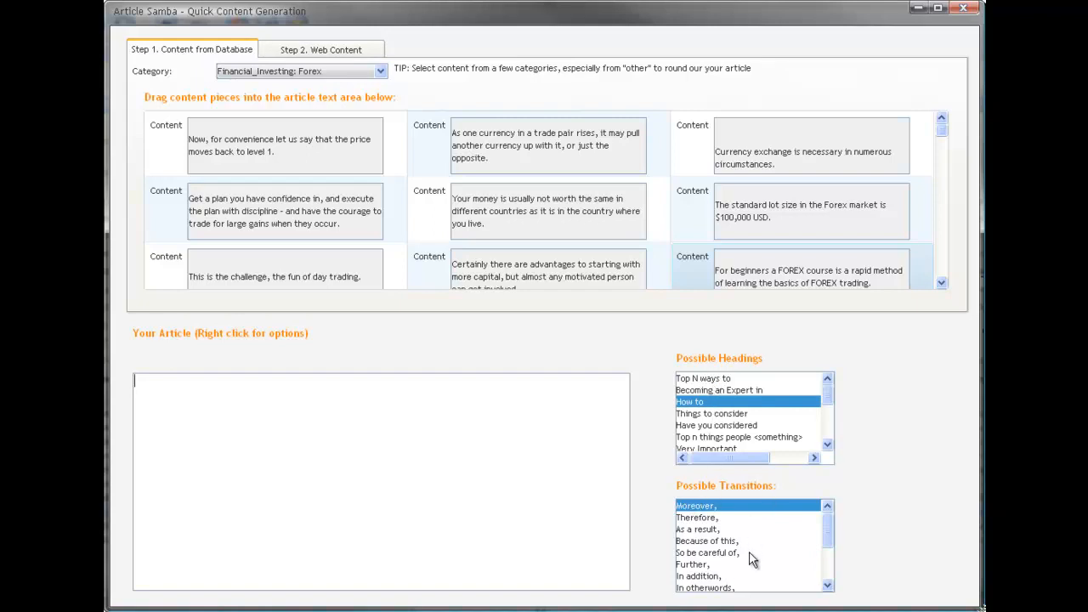
Switch the database content category to "Health and Wellness: Exercise".
{"action": "left_click", "coordinate": [541, 476]}
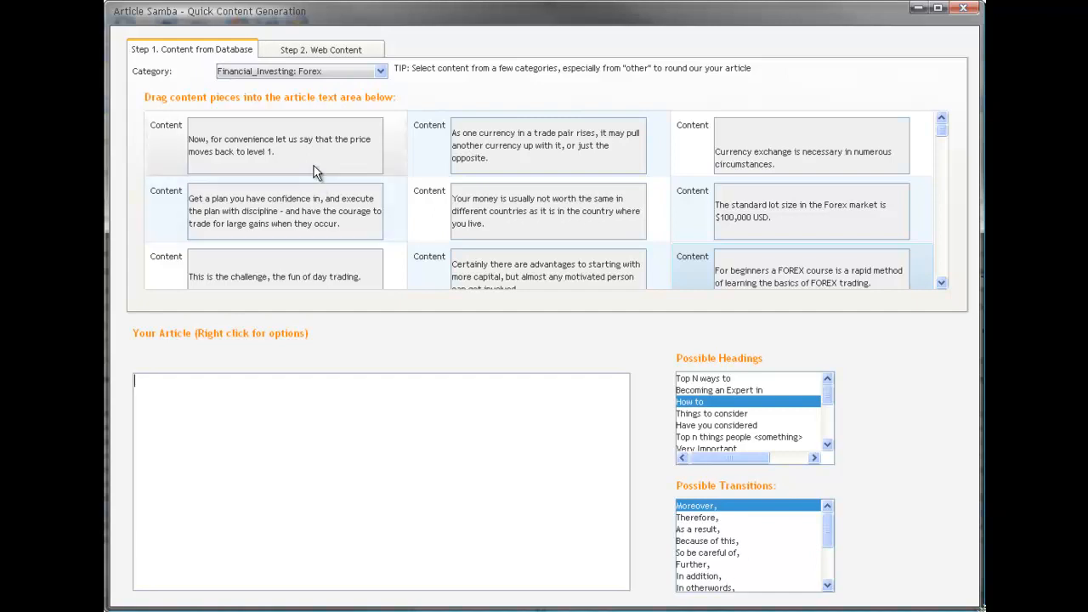
{"action": "left_click", "coordinate": [381, 72]}
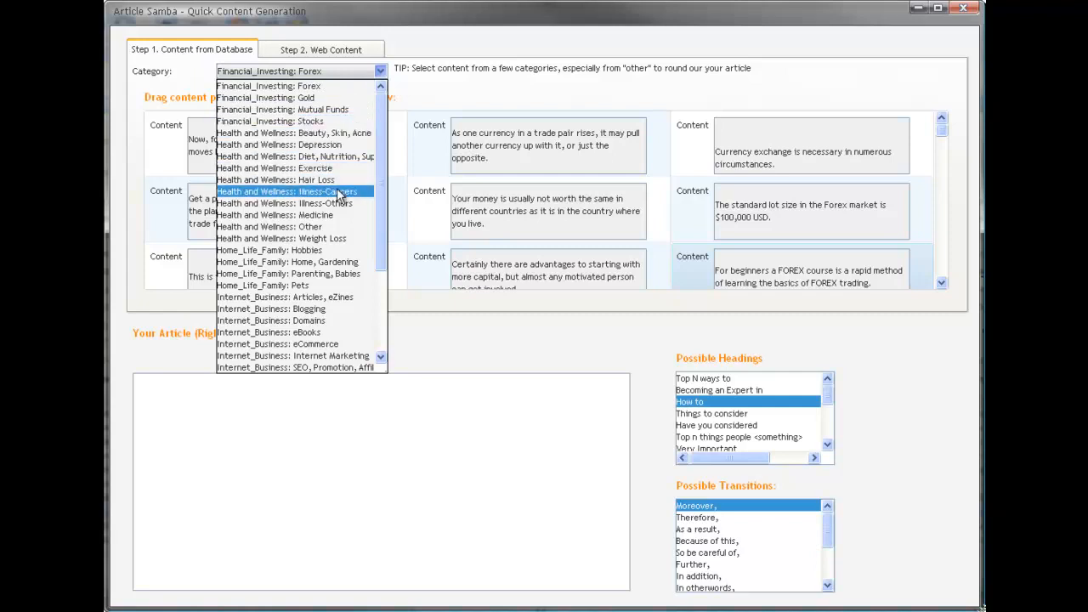
{"action": "scroll", "coordinate": [334, 197], "scroll_direction": "down", "scroll_amount": 3}
{"action": "scroll", "coordinate": [333, 195], "scroll_direction": "up", "scroll_amount": 4}
{"action": "left_click", "coordinate": [325, 169]}
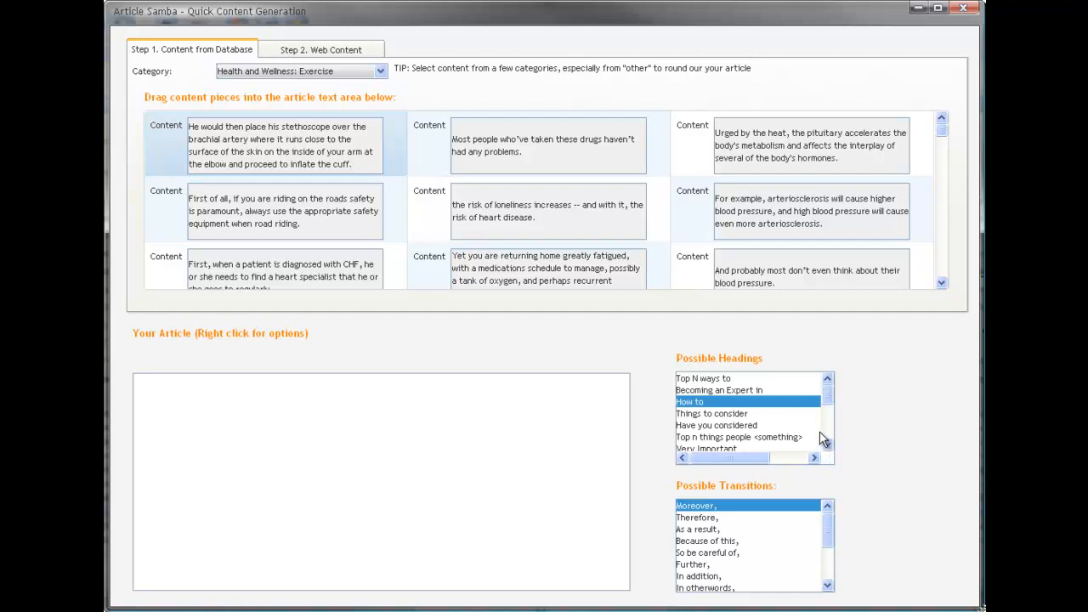
Start the article with the suggested heading "Becoming an Expert in" completed with "Exercise", and show the bar for RTF formatting.
{"action": "left_click", "coordinate": [729, 389]}
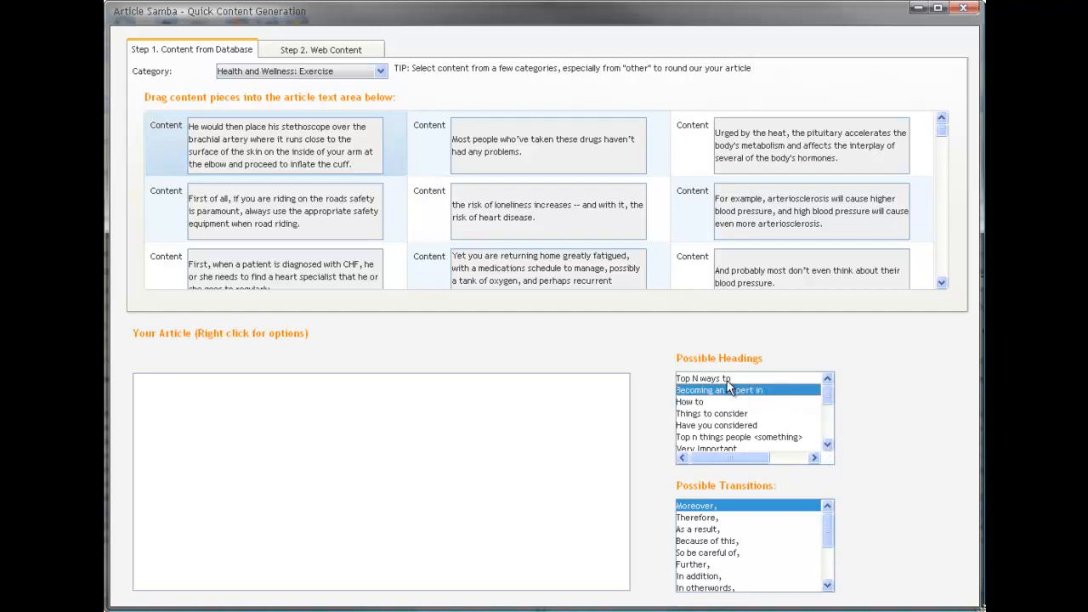
{"action": "left_click_drag", "start_coordinate": [485, 388], "coordinate": [482, 387]}
{"action": "type", "text": "Exercise"}
{"action": "key", "text": "Return"}
{"action": "right_click", "coordinate": [314, 384]}
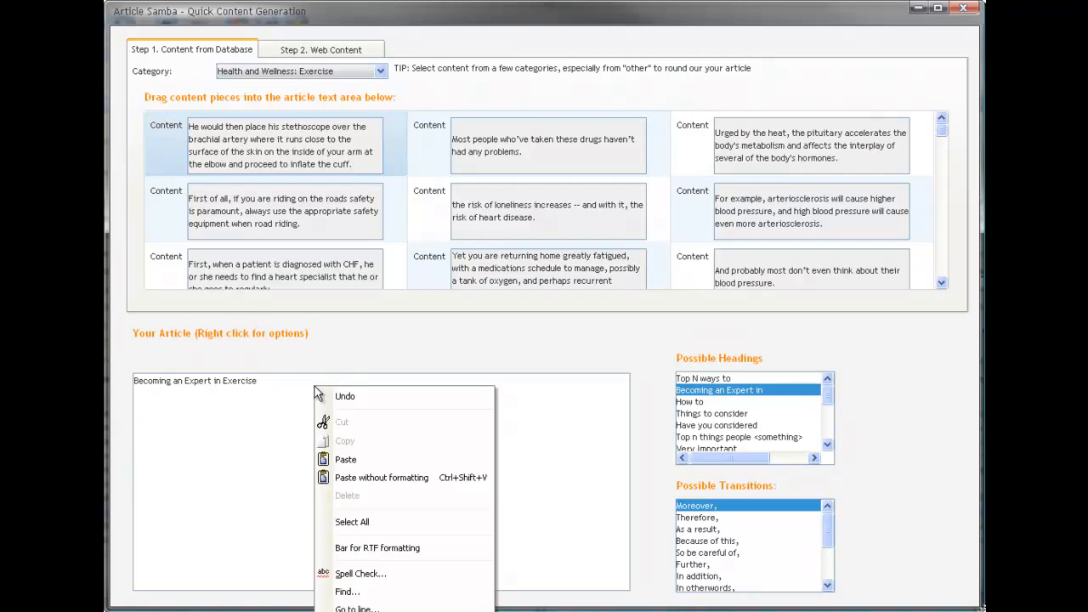
{"action": "left_click", "coordinate": [379, 548]}
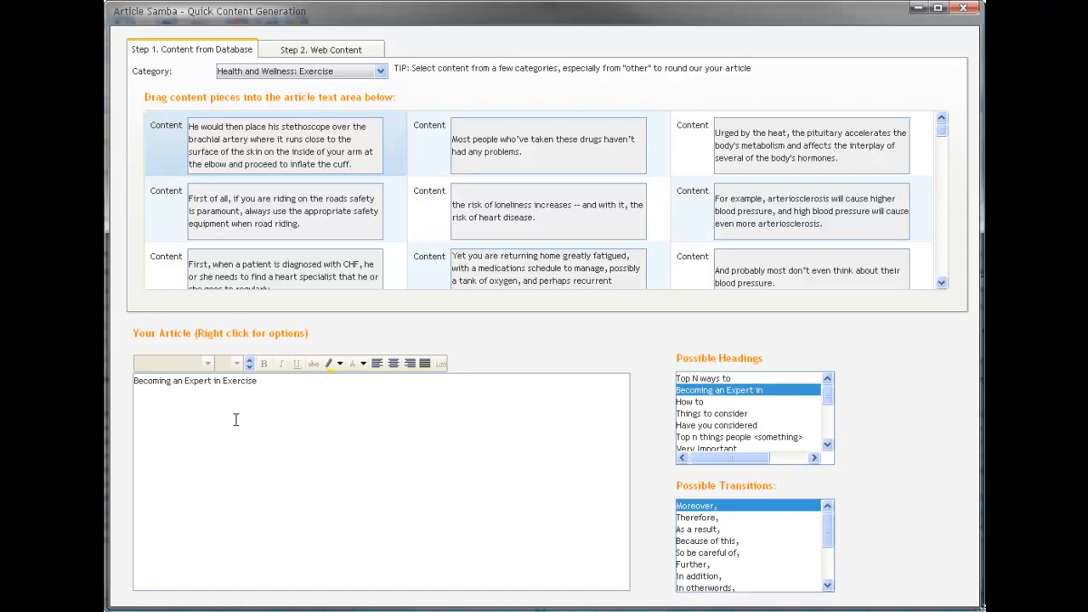
Insert the content piece "You are never too old to start exercising" below the heading and end it with an exclamation mark.
{"action": "left_click", "coordinate": [945, 287]}
{"action": "left_click", "coordinate": [945, 286]}
{"action": "left_click", "coordinate": [945, 286]}
{"action": "left_click", "coordinate": [946, 287]}
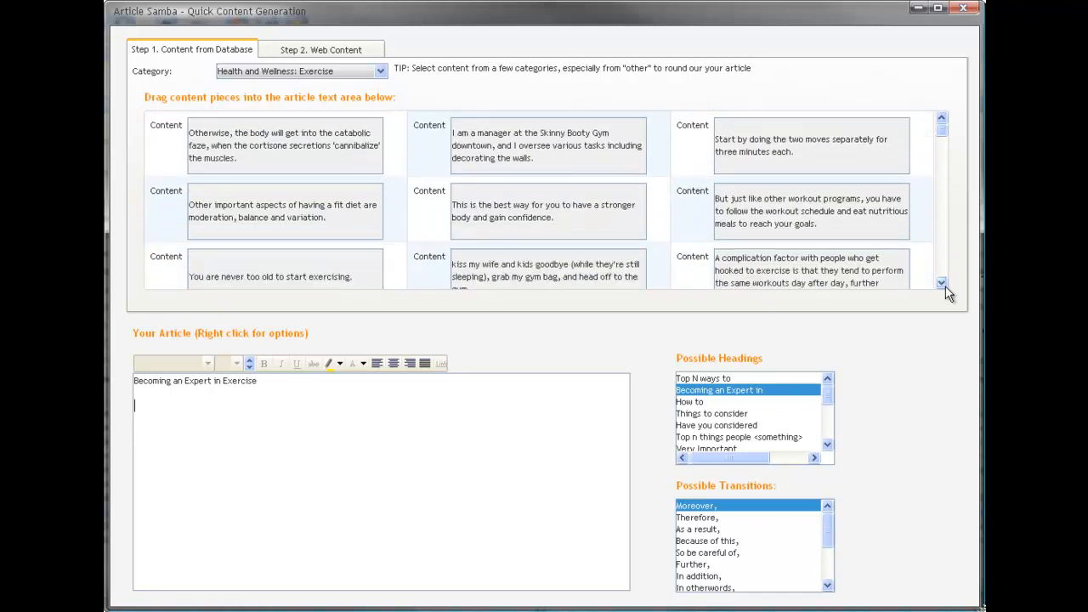
{"action": "left_click", "coordinate": [945, 287]}
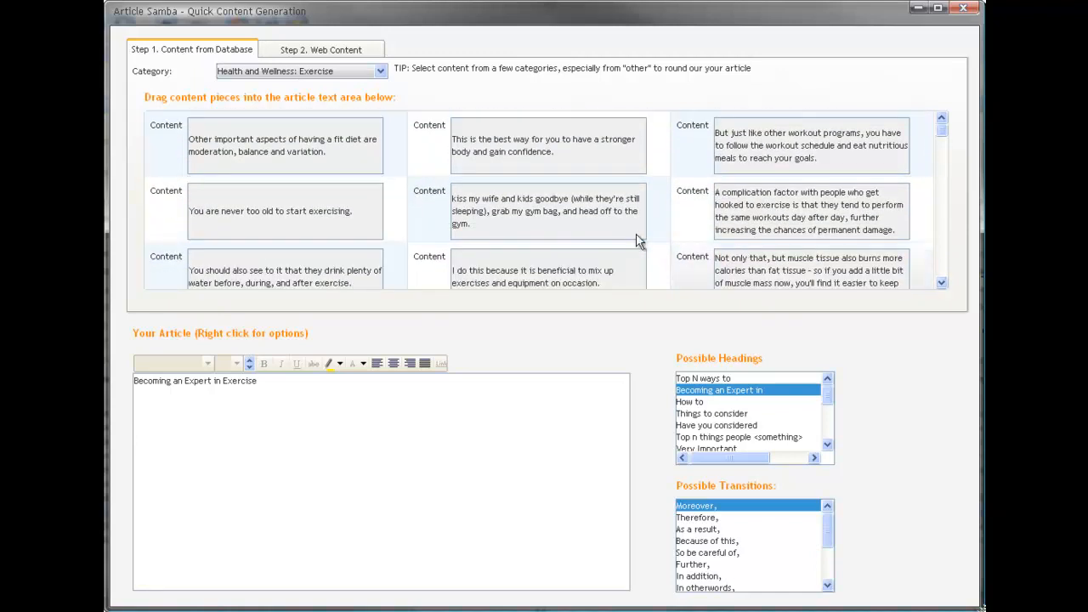
{"action": "left_click_drag", "start_coordinate": [173, 209], "coordinate": [173, 412]}
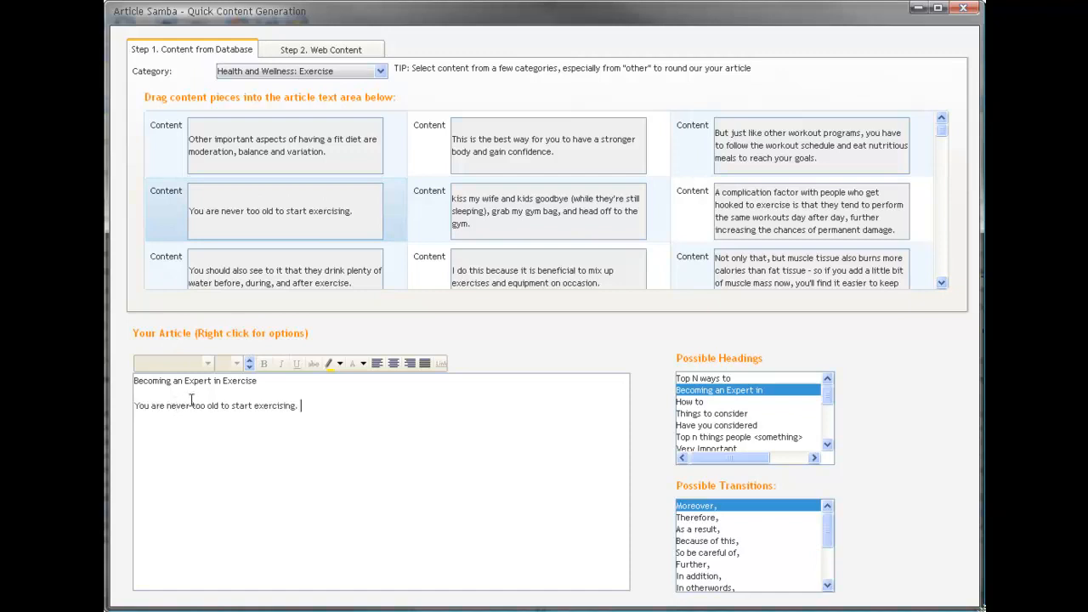
{"action": "key", "text": "BackSpace"}
{"action": "type", "text": "!"}
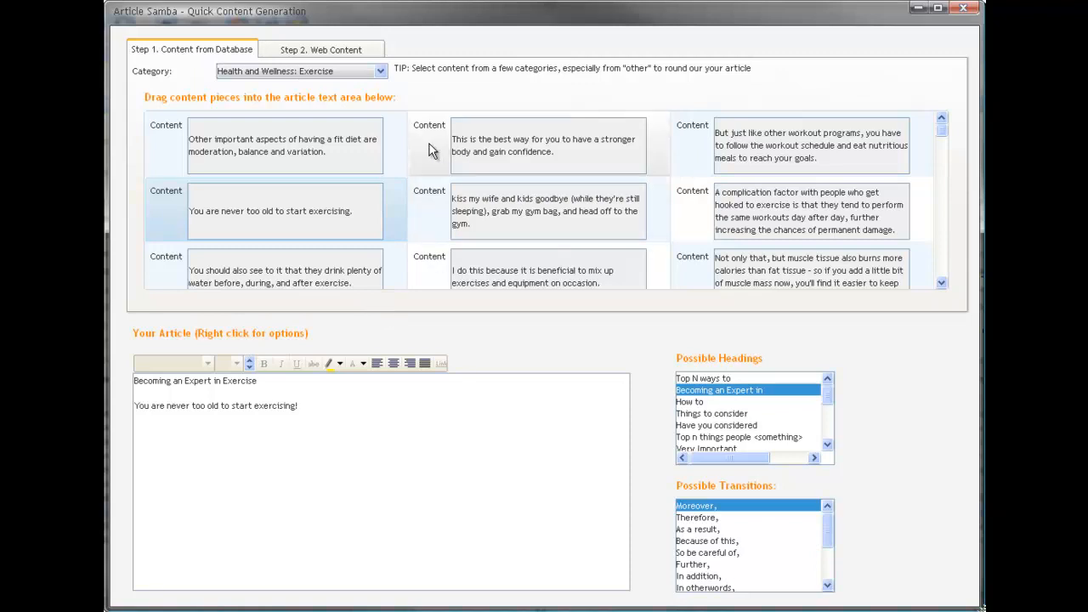
Append the content pieces about "a stronger body and gain confidence" and about muscle tissue burning more calories to the first paragraph.
{"action": "left_click_drag", "start_coordinate": [429, 144], "coordinate": [389, 421]}
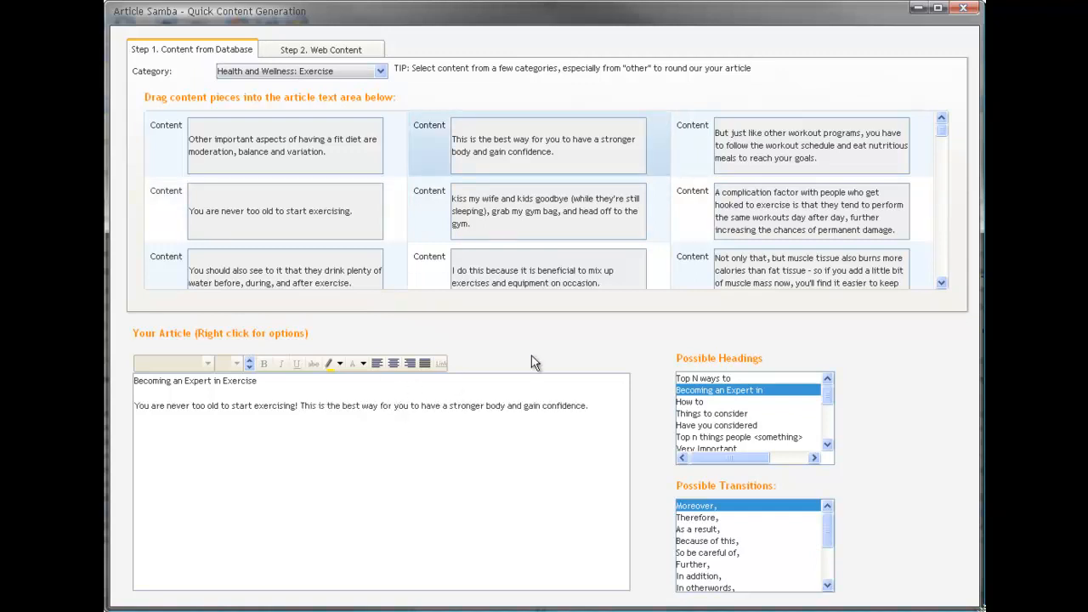
{"action": "left_click", "coordinate": [940, 284]}
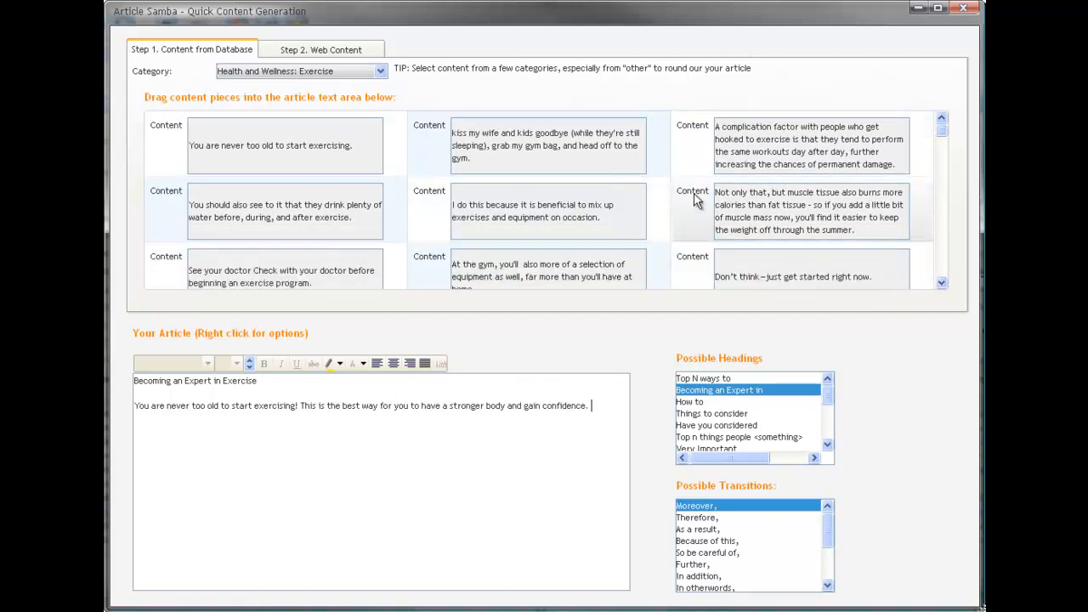
{"action": "left_click_drag", "start_coordinate": [694, 198], "coordinate": [604, 407]}
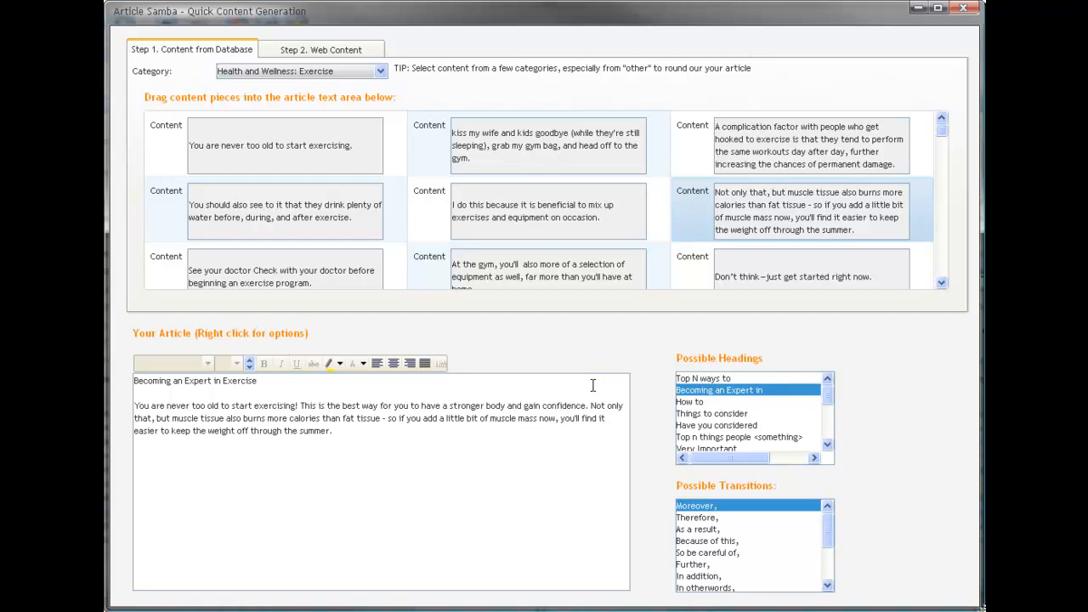
Start a second paragraph with the content pieces "Don't think – just get started right now." and "See your doctor Check with your doctor before beginning an exercise program.".
{"action": "key", "text": "Return"}
{"action": "left_click_drag", "start_coordinate": [818, 255], "coordinate": [424, 452]}
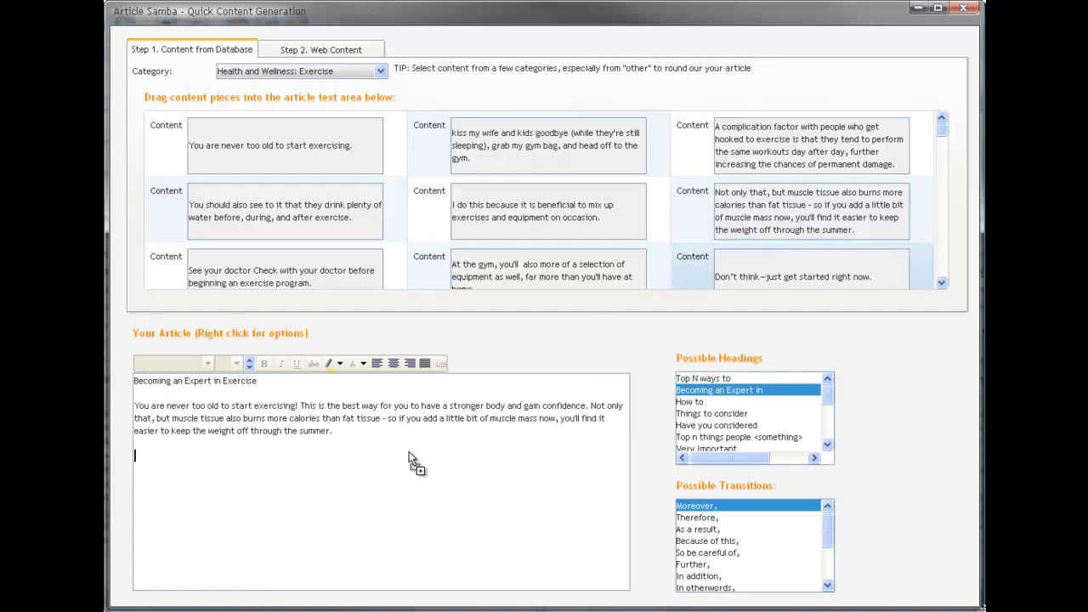
{"action": "left_click_drag", "start_coordinate": [326, 457], "coordinate": [327, 456]}
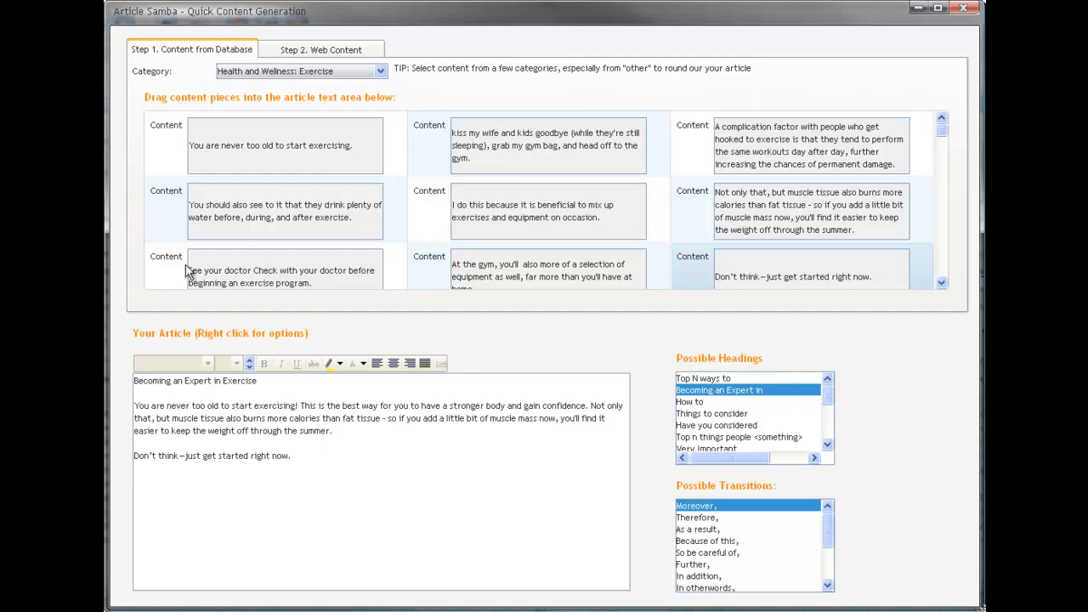
{"action": "left_click_drag", "start_coordinate": [176, 270], "coordinate": [341, 460]}
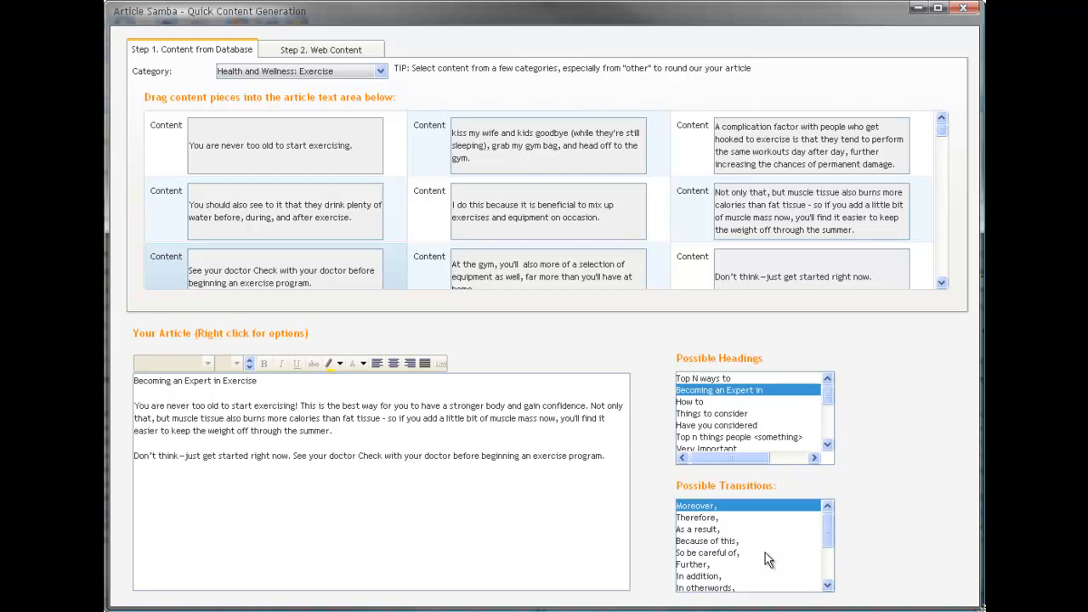
Insert the transition "Of course," before "See your doctor" and delete the redundant words "Check with your doctor" from that sentence.
{"action": "left_click_drag", "start_coordinate": [826, 530], "coordinate": [825, 549]}
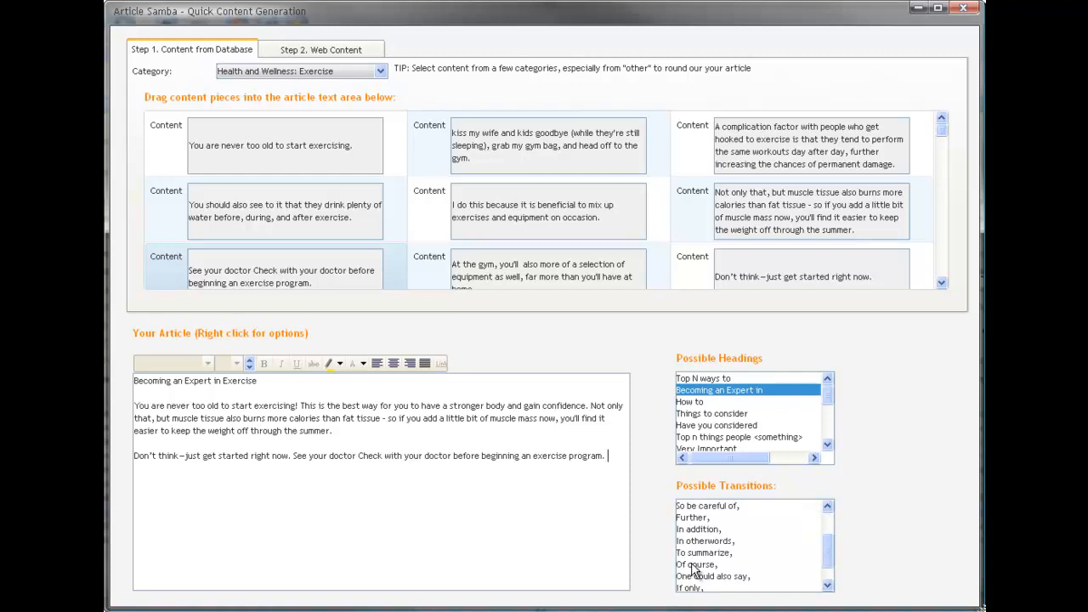
{"action": "left_click_drag", "start_coordinate": [694, 568], "coordinate": [295, 481]}
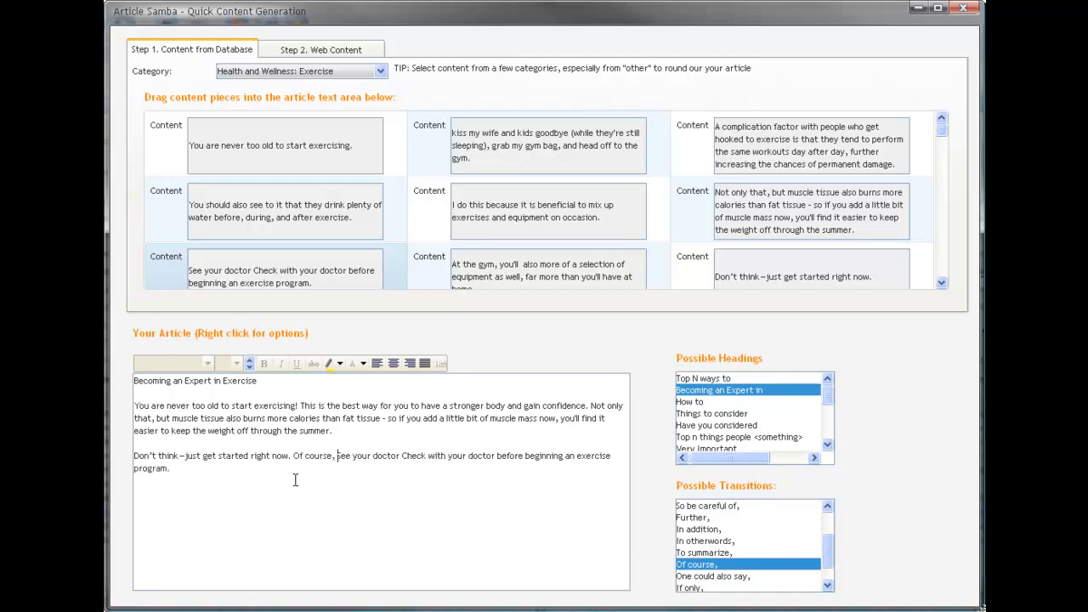
{"action": "double_click", "coordinate": [419, 455]}
{"action": "key", "text": "Delete"}
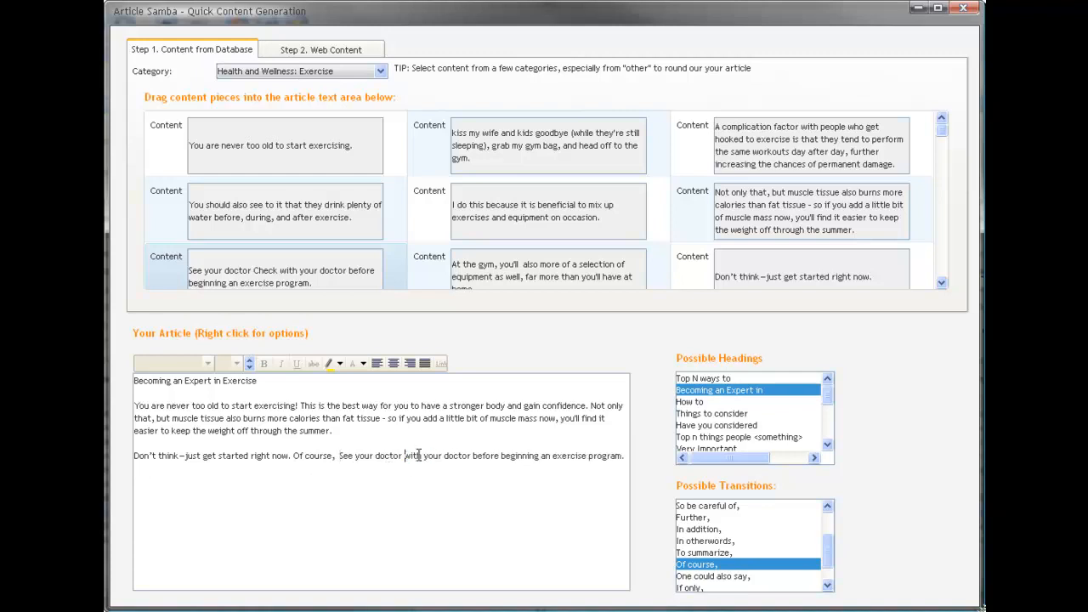
{"action": "key", "text": "Delete"}
{"action": "key", "text": "Delete"}
{"action": "key", "text": "Delete"}
{"action": "key", "text": "Delete"}
{"action": "key", "text": "Delete"}
{"action": "key", "text": "Delete"}
{"action": "key", "text": "Delete"}
{"action": "key", "text": "Delete"}
{"action": "key", "text": "Delete"}
{"action": "key", "text": "Delete"}
{"action": "key", "text": "Delete"}
{"action": "key", "text": "Delete"}
{"action": "key", "text": "Delete"}
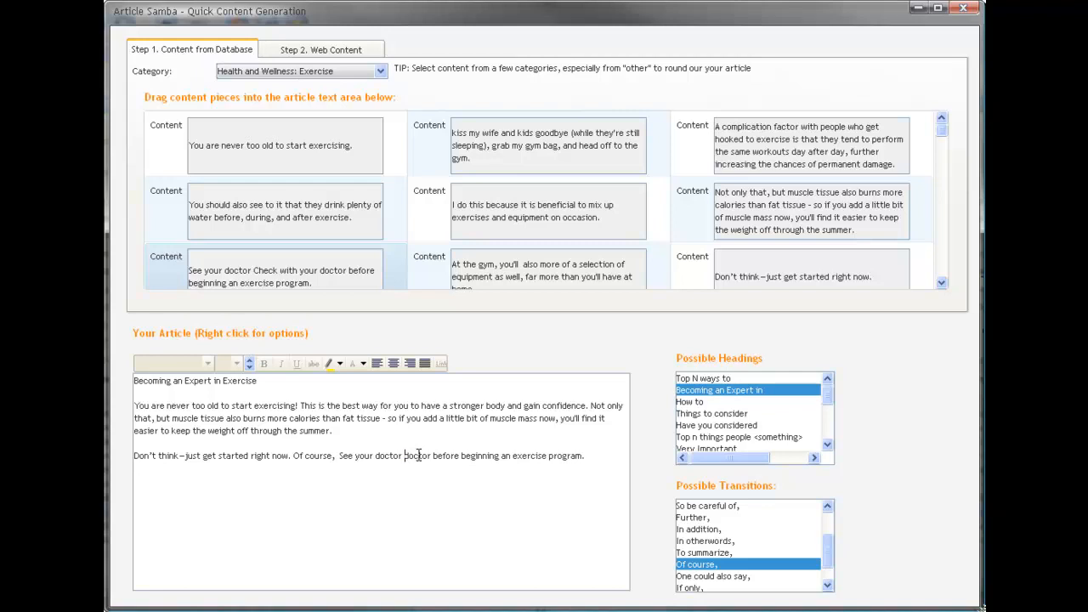
{"action": "key", "text": "Delete"}
{"action": "key", "text": "Delete"}
{"action": "key", "text": "Delete"}
{"action": "key", "text": "Delete"}
{"action": "key", "text": "BackSpace"}
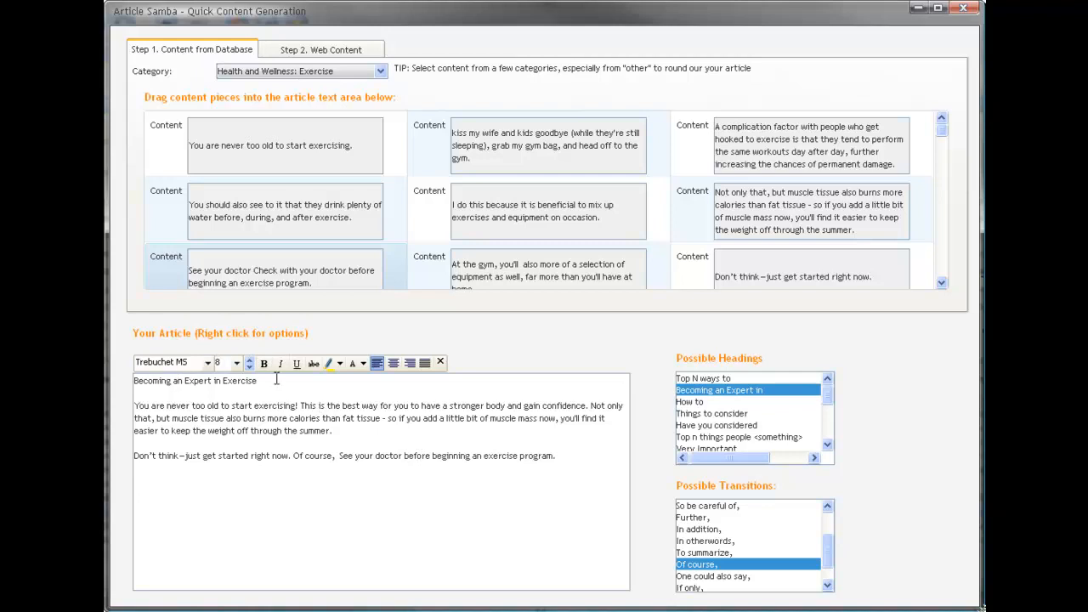
Make the heading "Becoming an Expert in Exercise" bold.
{"action": "left_click_drag", "start_coordinate": [278, 380], "coordinate": [121, 380]}
{"action": "left_click", "coordinate": [264, 363]}
{"action": "left_click", "coordinate": [274, 418]}
Add the suggested heading "Things to consider" below the second paragraph and replace the word "Things" with "Exercises".
{"action": "left_click", "coordinate": [587, 455]}
{"action": "left_click", "coordinate": [940, 284]}
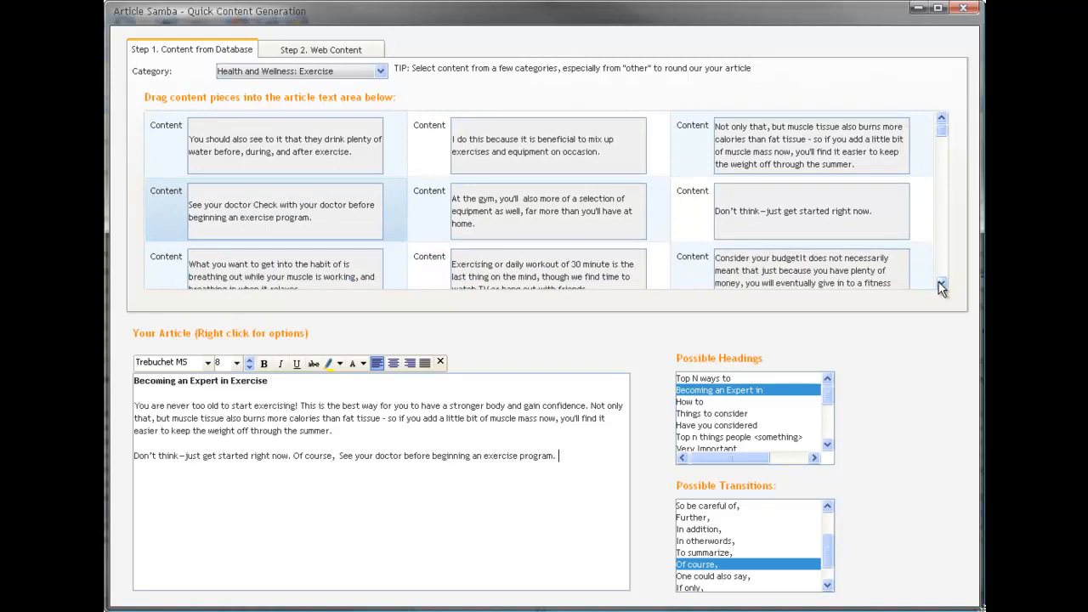
{"action": "left_click", "coordinate": [940, 284]}
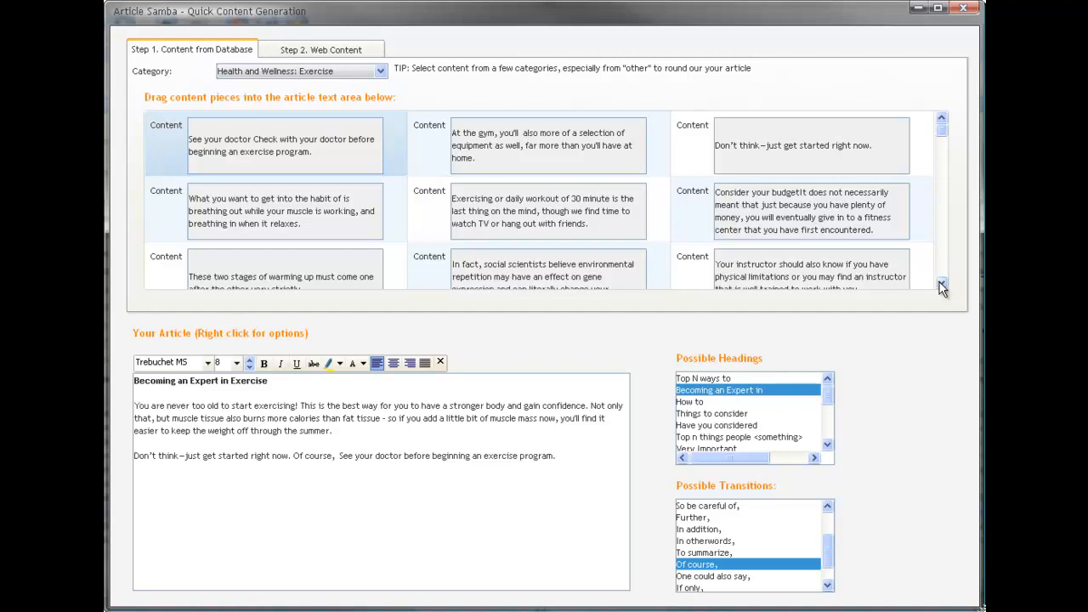
{"action": "left_click", "coordinate": [941, 284]}
{"action": "left_click", "coordinate": [941, 284]}
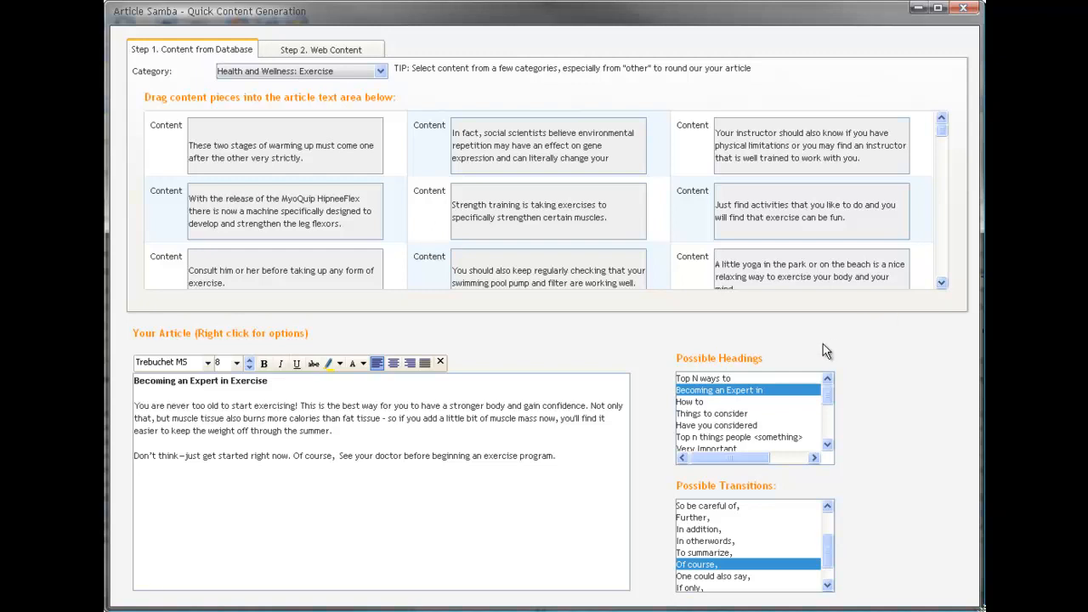
{"action": "key", "text": "Return"}
{"action": "left_click_drag", "start_coordinate": [721, 420], "coordinate": [477, 506]}
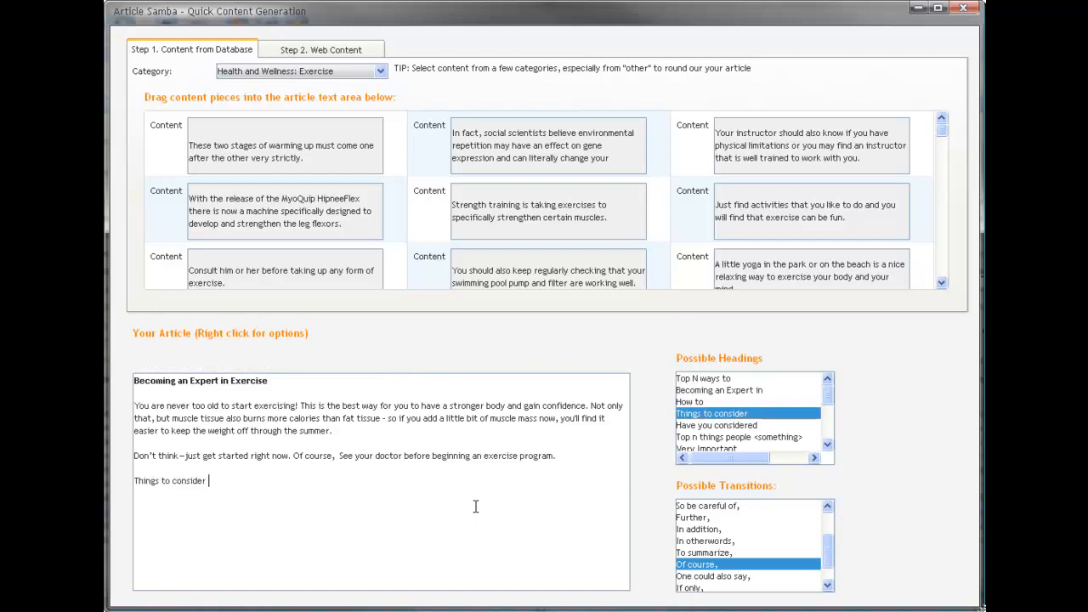
{"action": "double_click", "coordinate": [149, 478]}
{"action": "type", "text": "Exercises"}
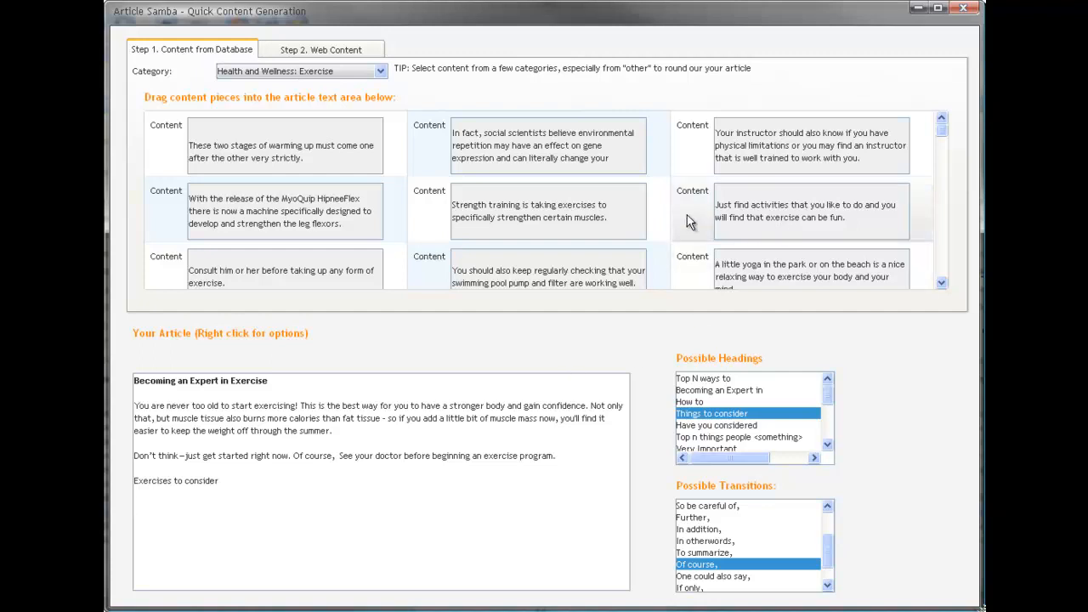
Below "Exercises to consider", insert the content pieces about finding activities you like and about a little yoga in the park.
{"action": "left_click_drag", "start_coordinate": [693, 219], "coordinate": [297, 527]}
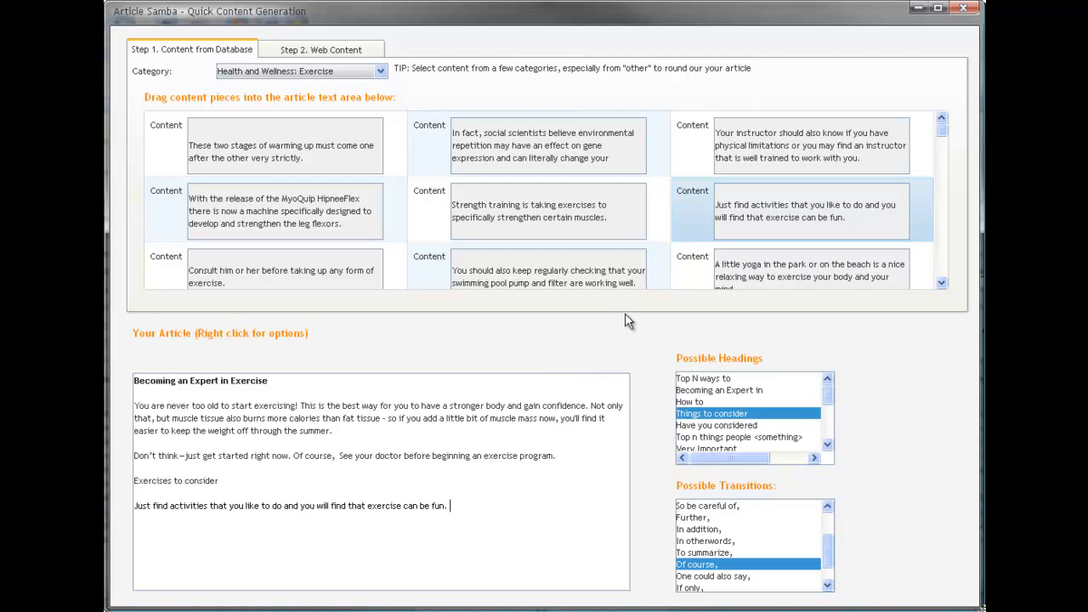
{"action": "left_click_drag", "start_coordinate": [686, 266], "coordinate": [500, 507]}
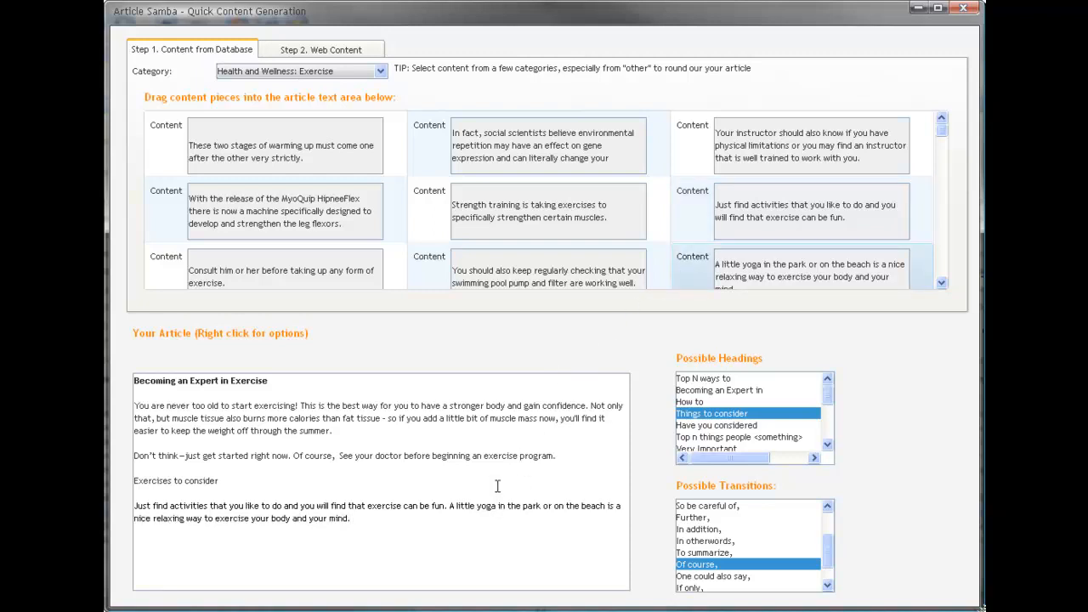
Find the content piece about staying fit by riding a bike to work and add it after the yoga sentence.
{"action": "left_click", "coordinate": [942, 283]}
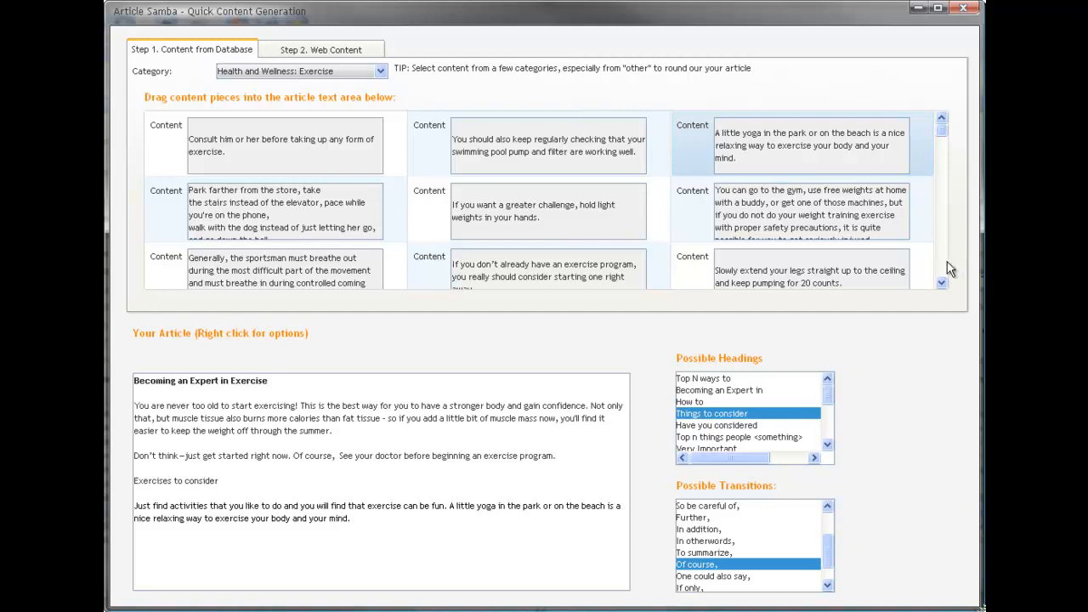
{"action": "left_click", "coordinate": [938, 283]}
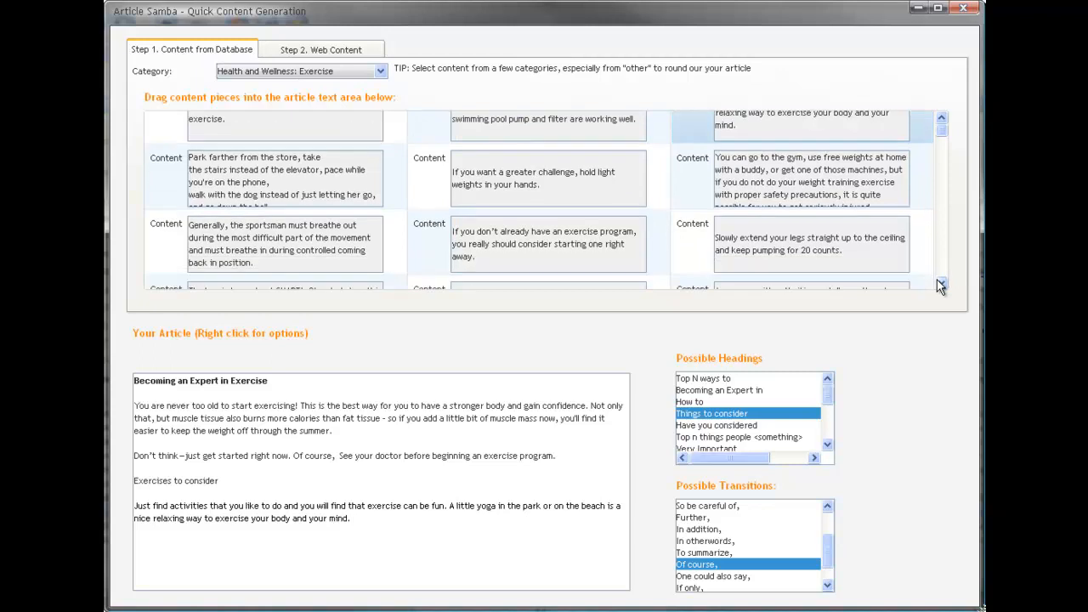
{"action": "left_click", "coordinate": [940, 283]}
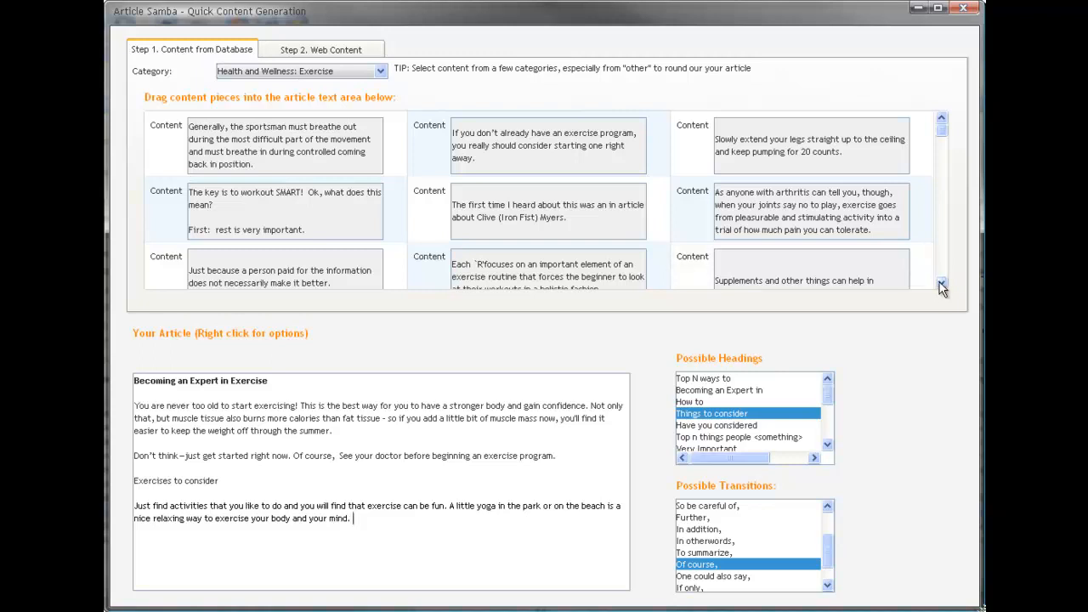
{"action": "left_click", "coordinate": [941, 284]}
{"action": "left_click", "coordinate": [941, 284]}
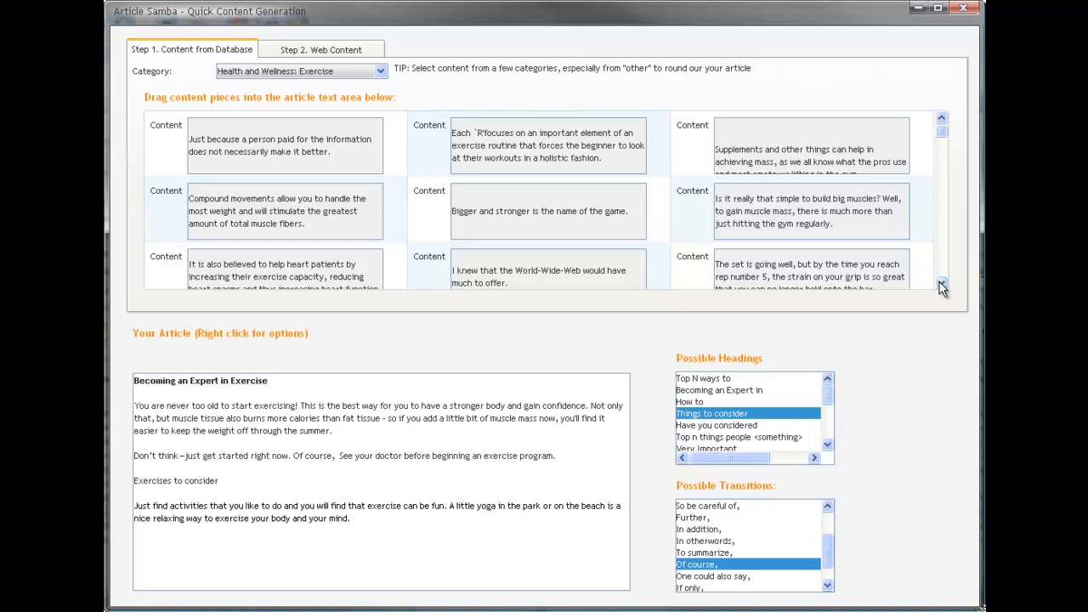
{"action": "left_click", "coordinate": [941, 284]}
{"action": "left_click", "coordinate": [941, 284]}
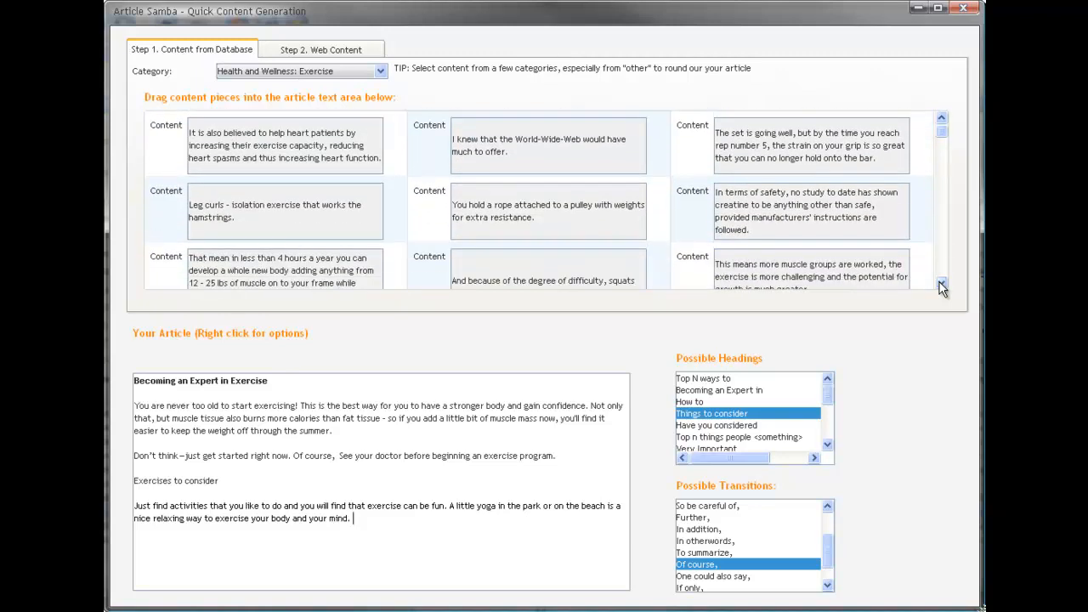
{"action": "left_click", "coordinate": [941, 284]}
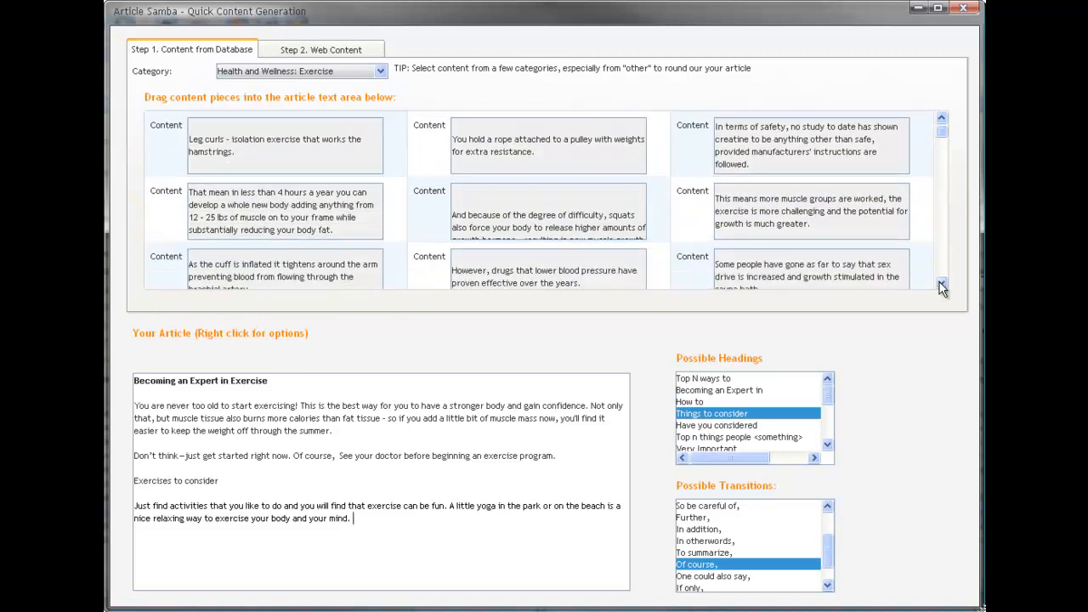
{"action": "left_click", "coordinate": [941, 283]}
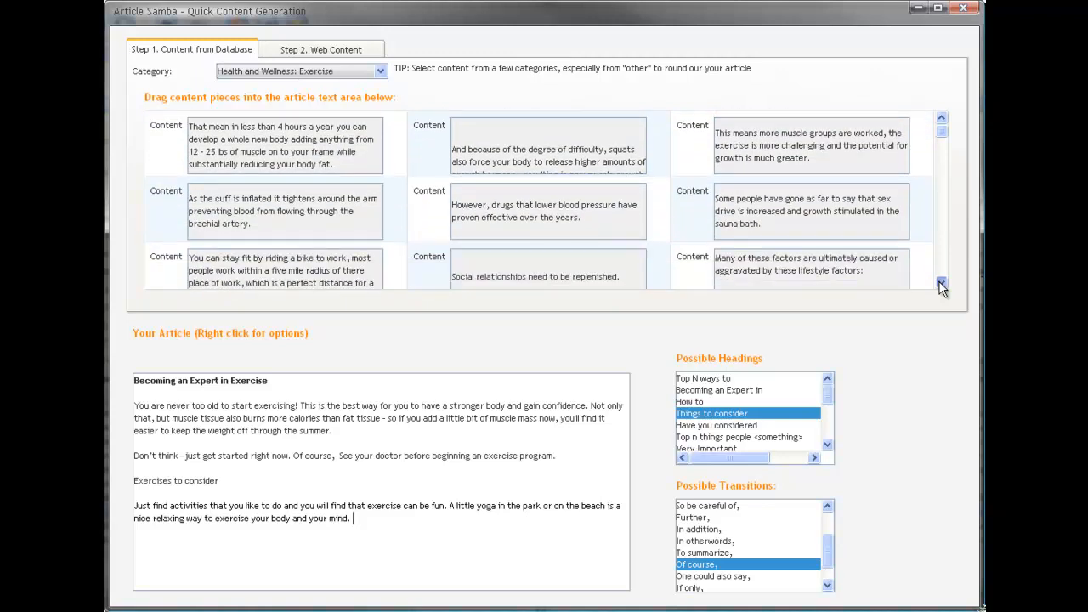
{"action": "left_click", "coordinate": [941, 284]}
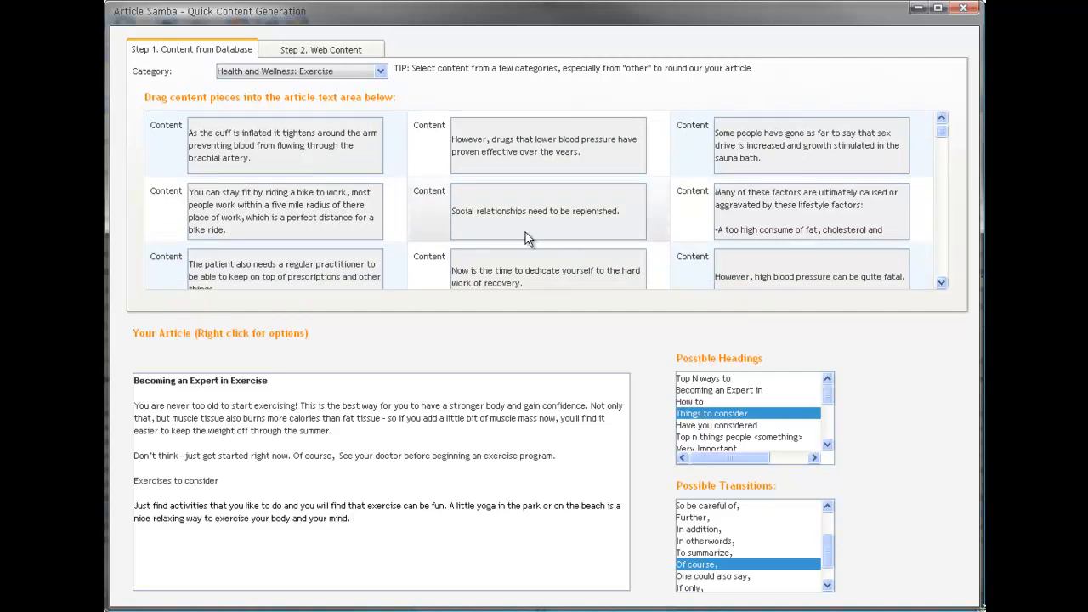
{"action": "left_click_drag", "start_coordinate": [165, 211], "coordinate": [378, 519]}
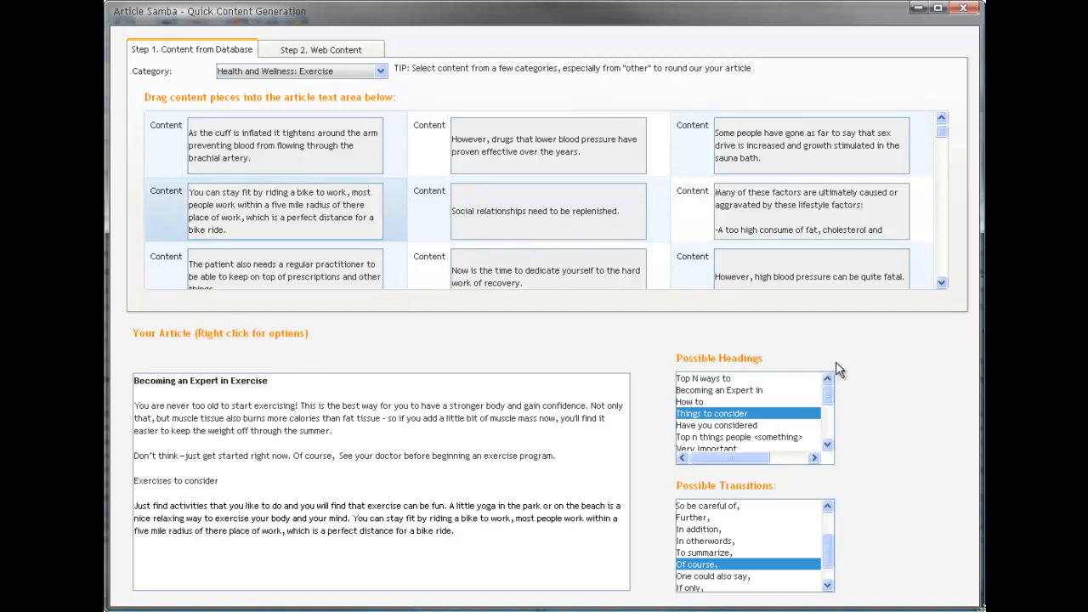
Insert the content piece "Now is the time to dedicate yourself to the hard work of recovery." as a separate paragraph at the article's end.
{"action": "left_click", "coordinate": [941, 277]}
{"action": "left_click", "coordinate": [941, 277]}
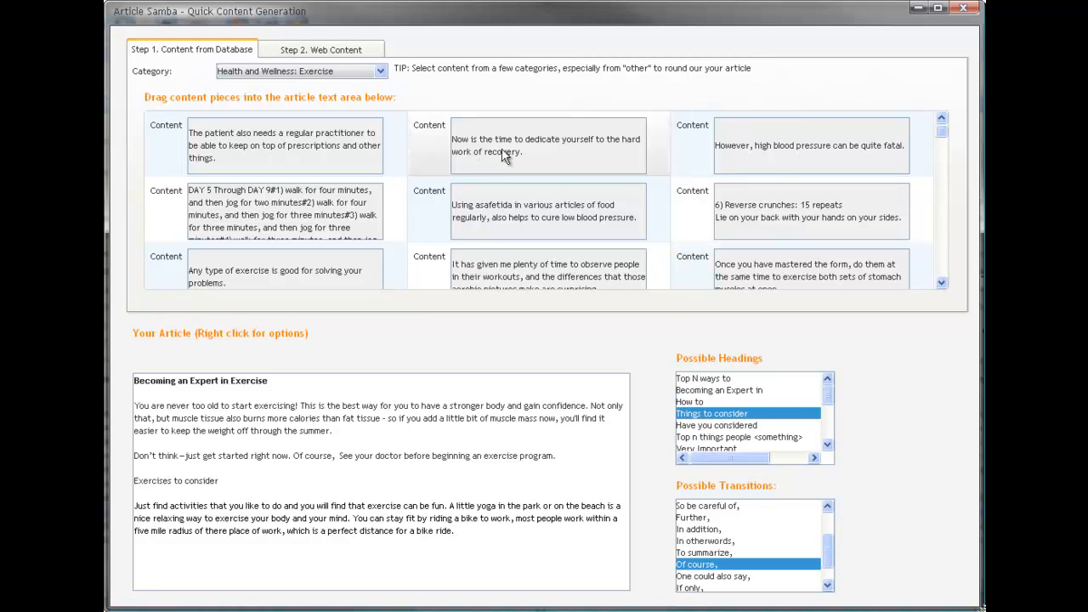
{"action": "left_click_drag", "start_coordinate": [444, 149], "coordinate": [517, 540]}
{"action": "left_click", "coordinate": [457, 529]}
{"action": "key", "text": "Return"}
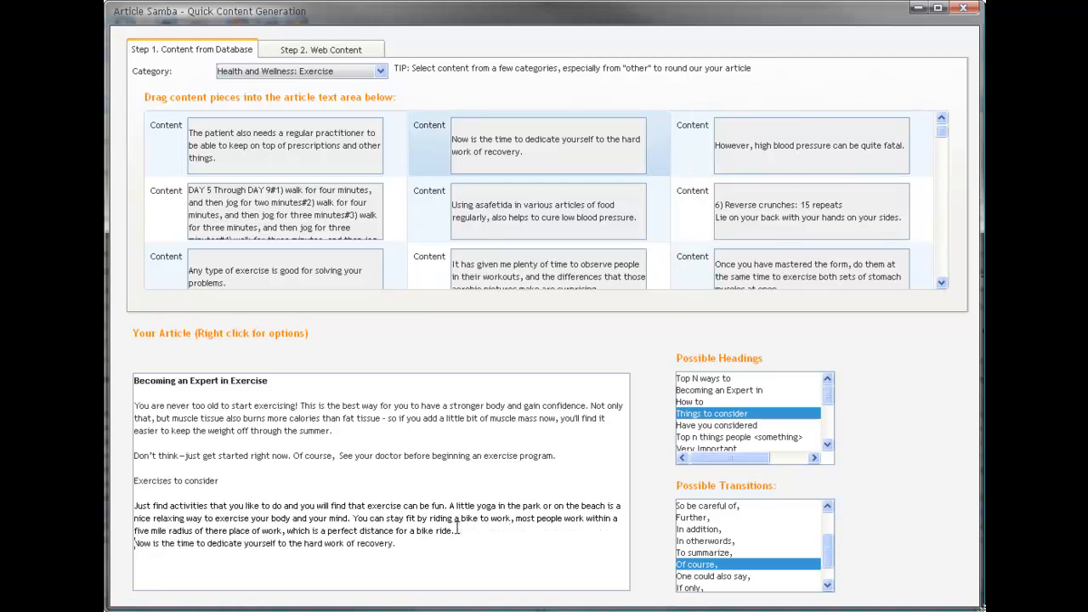
{"action": "key", "text": "Return"}
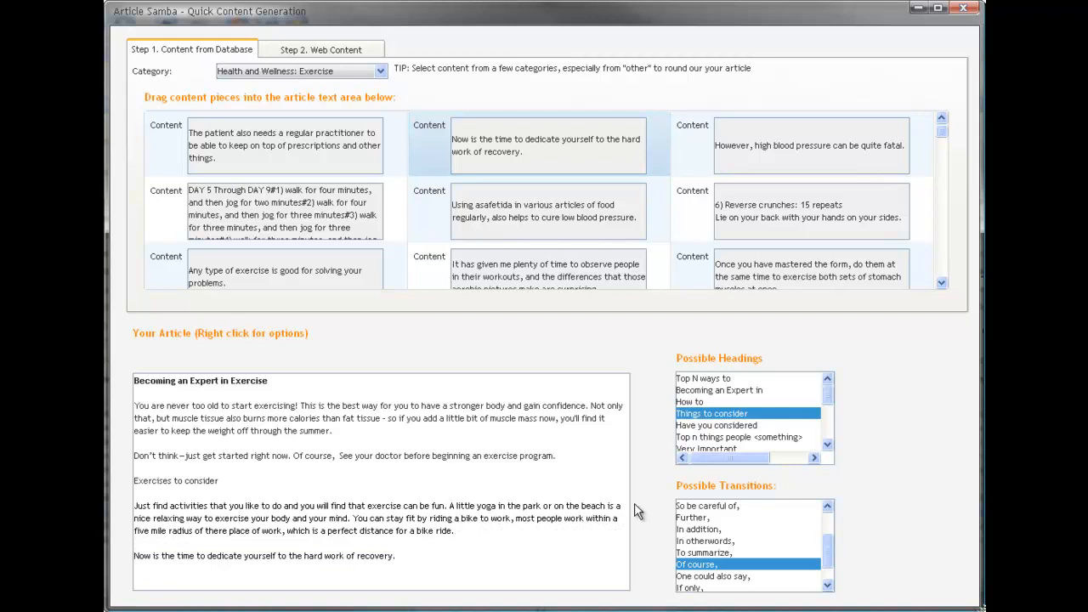
Add the suggested heading "Conclusion" above the closing sentence, separated from the bike paragraph by a blank line.
{"action": "left_click", "coordinate": [829, 421]}
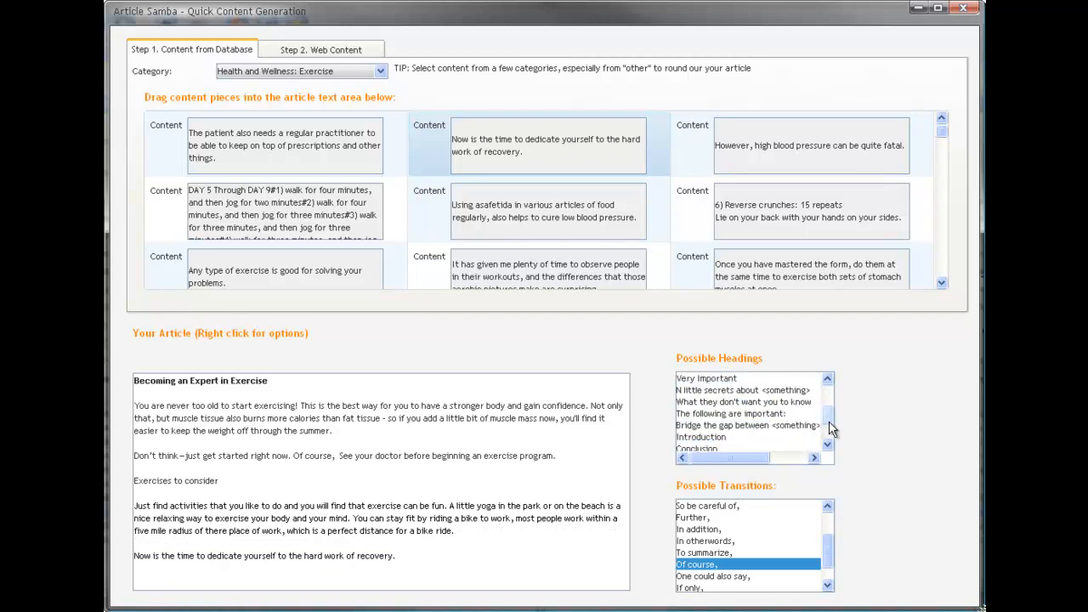
{"action": "left_click_drag", "start_coordinate": [716, 446], "coordinate": [375, 541]}
{"action": "key", "text": "Return"}
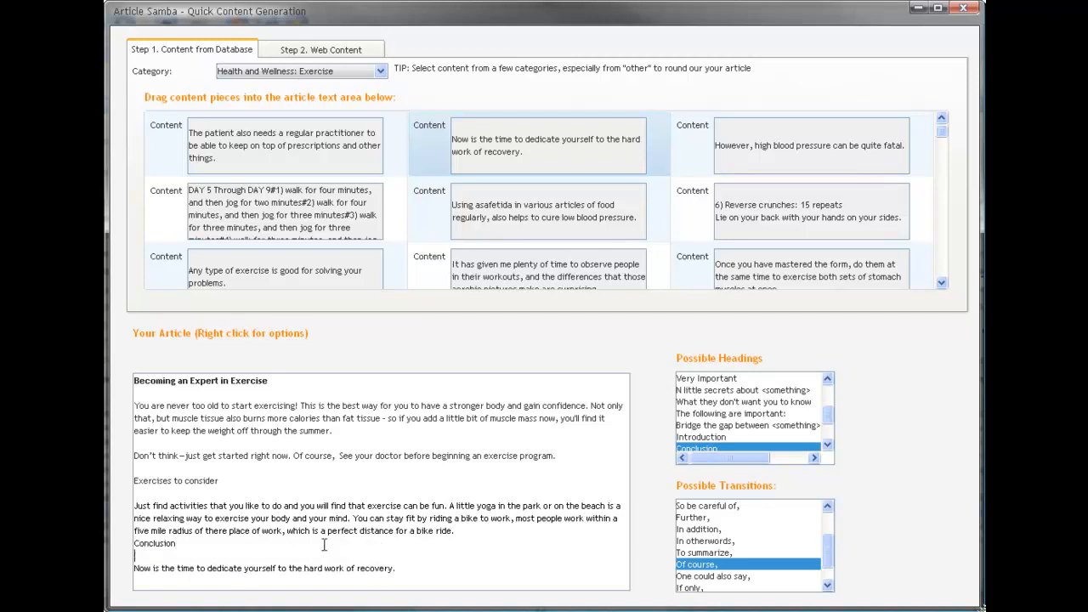
{"action": "key", "text": "Return"}
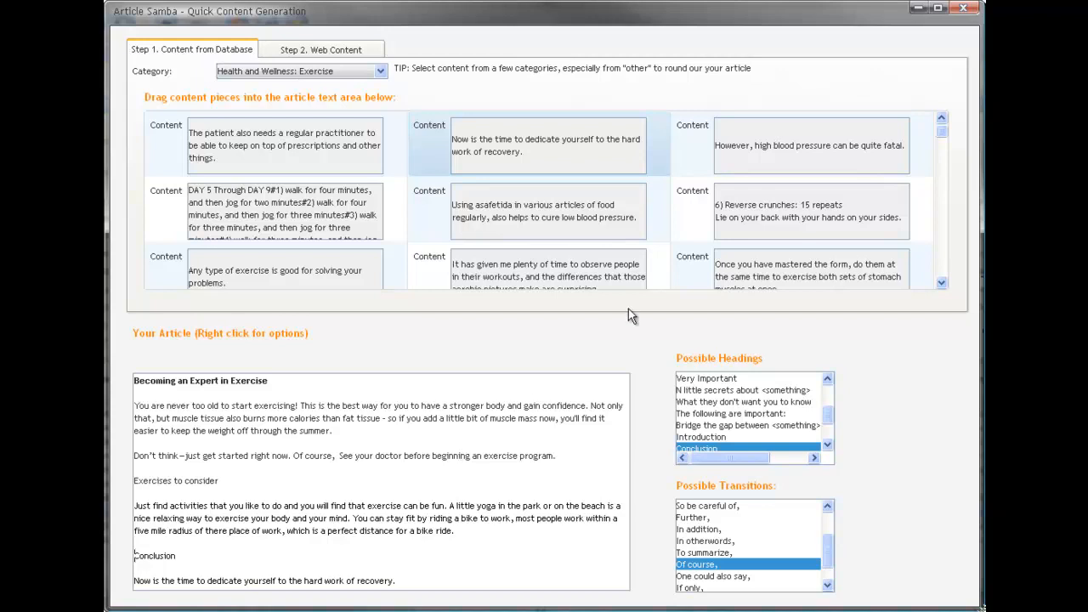
Start a new paragraph above "Conclusion" with the sentence "Nutrition is important too!".
{"action": "scroll", "coordinate": [939, 253], "scroll_direction": "down", "scroll_amount": 2}
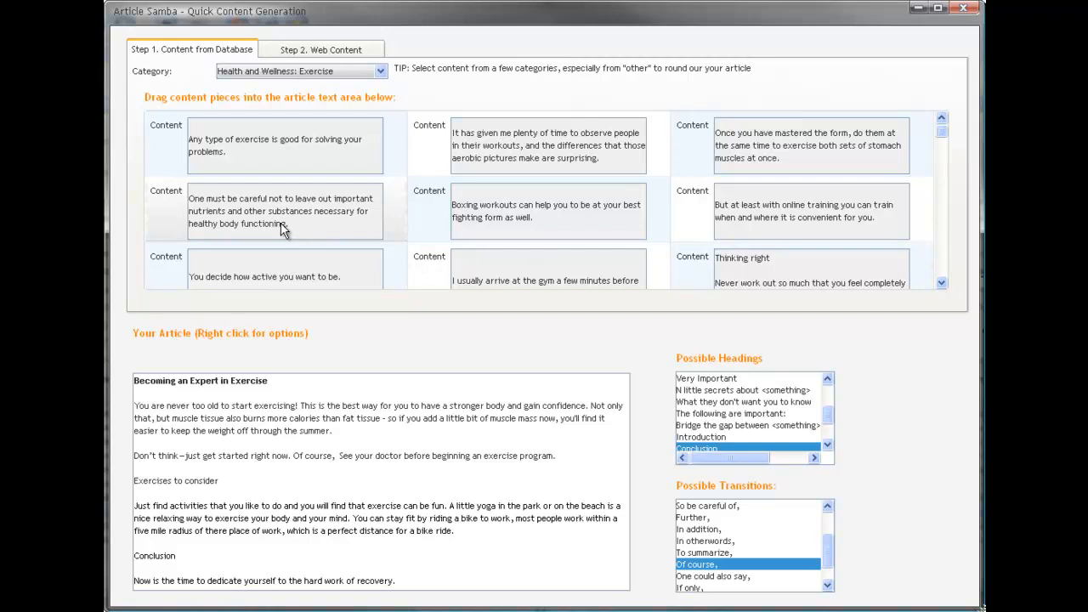
{"action": "left_click", "coordinate": [164, 540]}
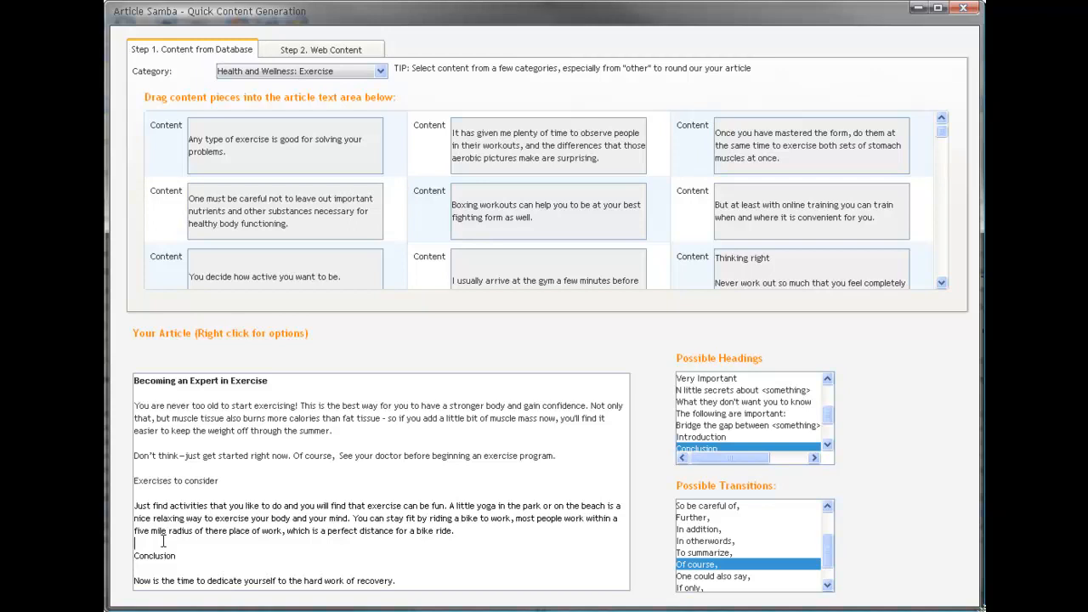
{"action": "key", "text": "Return"}
{"action": "type", "text": "Nutri"}
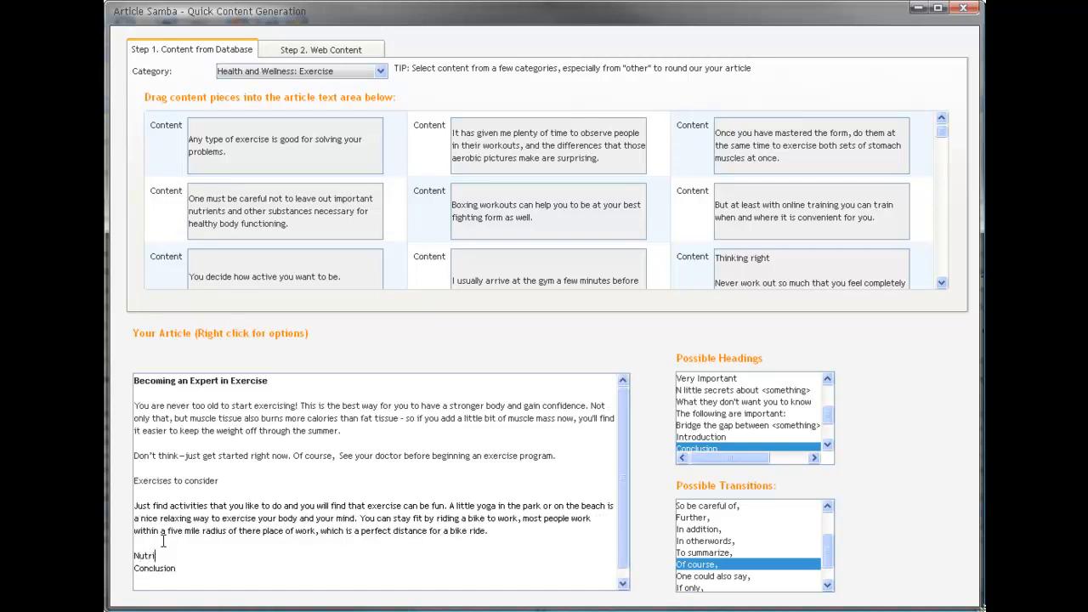
{"action": "type", "text": "tion is important too!"}
Extend the nutrition paragraph with the transition "So be careful of," and the content piece about important nutrients, removing its words "One must be careful".
{"action": "left_click_drag", "start_coordinate": [705, 508], "coordinate": [288, 561]}
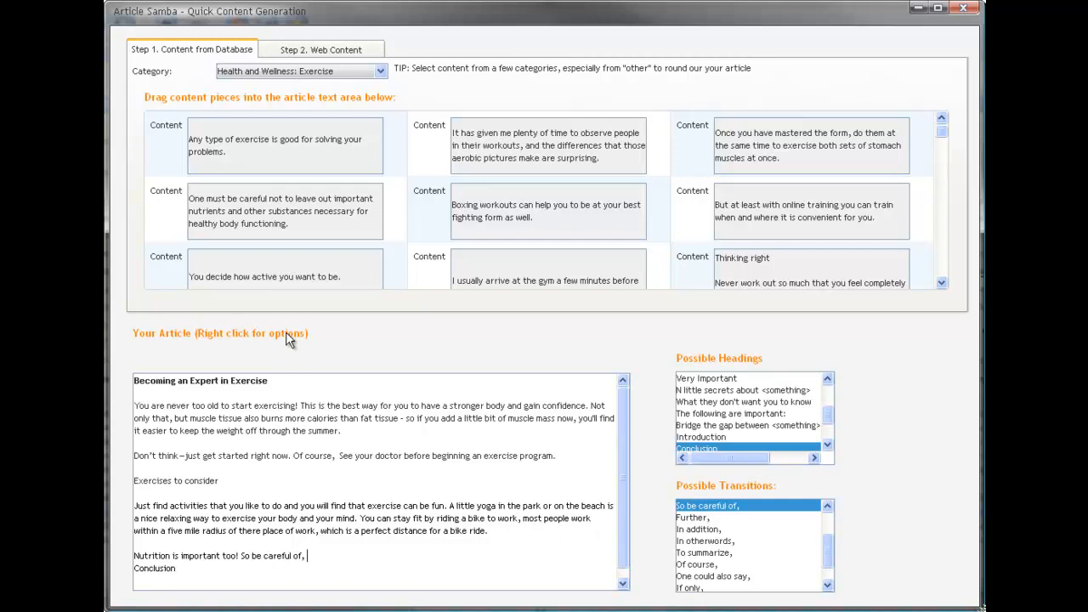
{"action": "left_click_drag", "start_coordinate": [168, 197], "coordinate": [389, 556]}
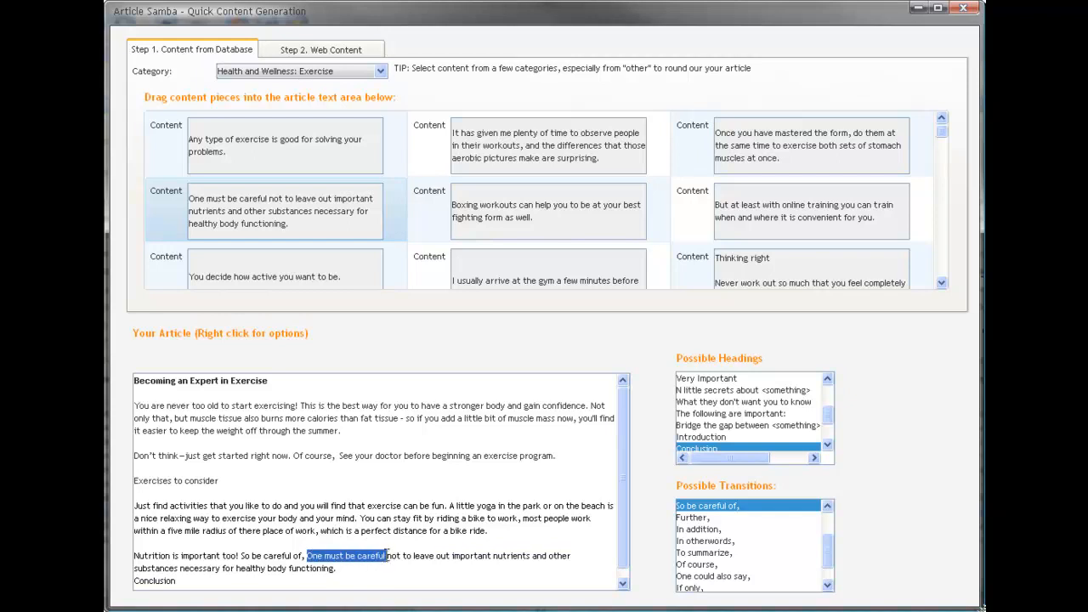
{"action": "key", "text": "Delete"}
{"action": "key", "text": "Return"}
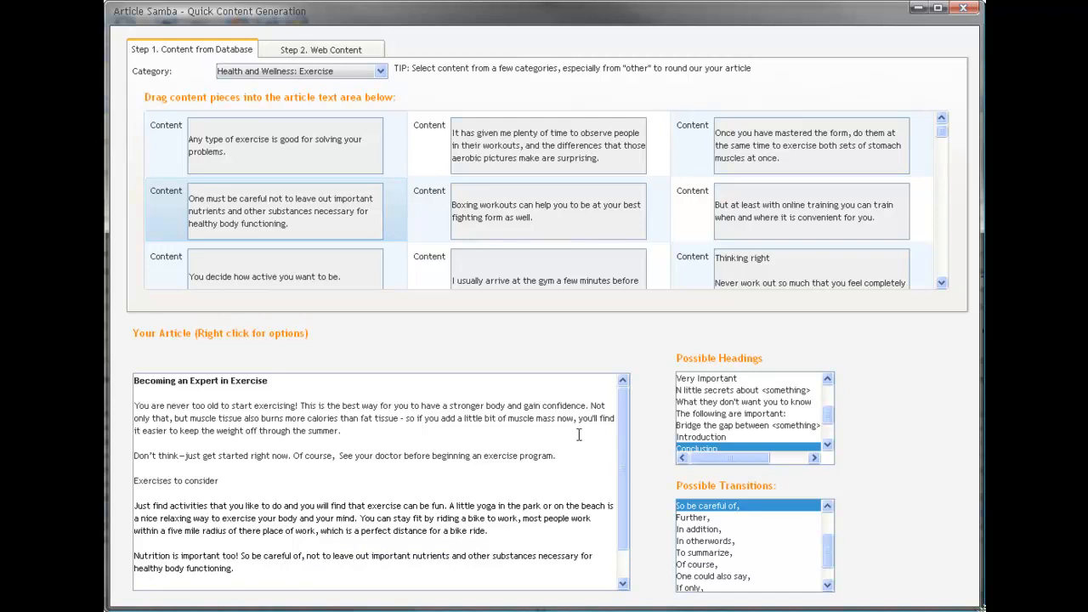
{"action": "scroll", "coordinate": [618, 459], "scroll_direction": "down", "scroll_amount": 1}
{"action": "left_click_drag", "start_coordinate": [617, 458], "coordinate": [617, 464]}
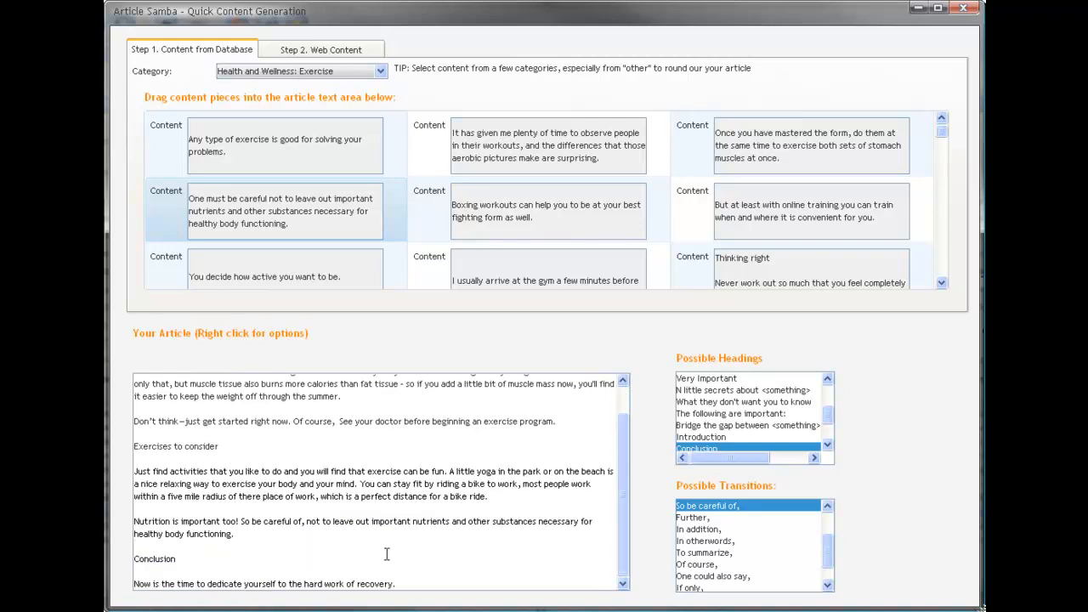
{"action": "key", "text": "Return"}
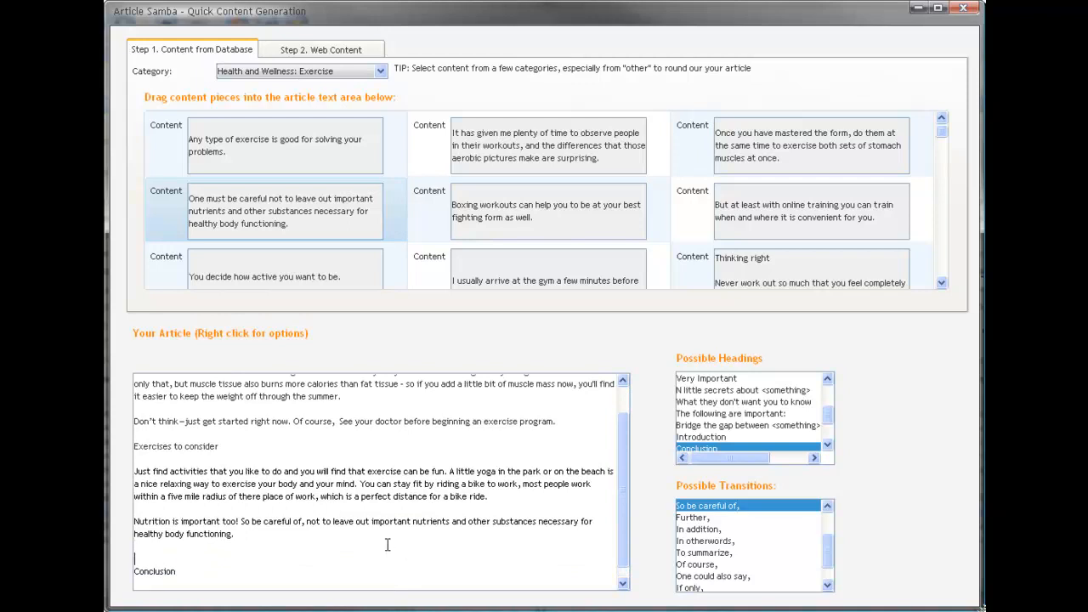
Show the RTF formatting bar for the article and make the heading "Exercises to consider" bold.
{"action": "right_click", "coordinate": [244, 446]}
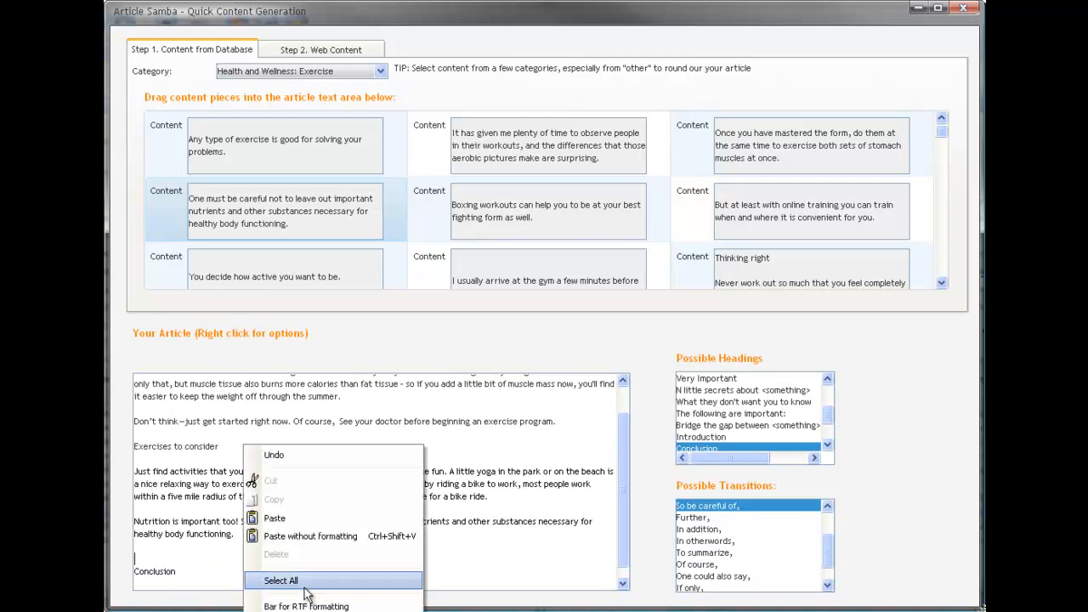
{"action": "left_click", "coordinate": [289, 606]}
{"action": "left_click", "coordinate": [227, 446]}
{"action": "left_click_drag", "start_coordinate": [227, 446], "coordinate": [126, 446]}
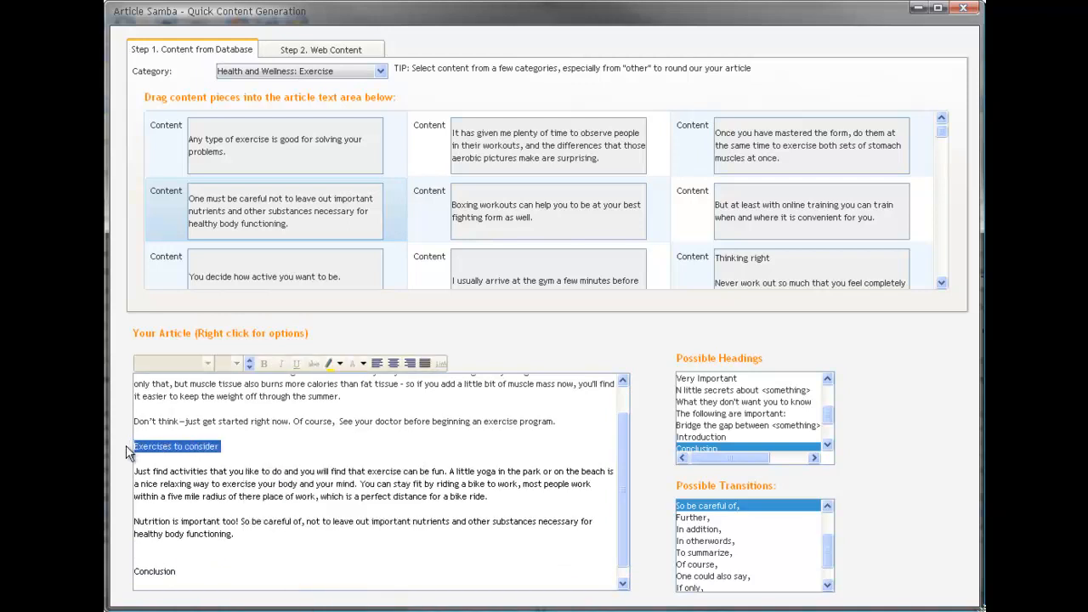
{"action": "left_click", "coordinate": [210, 470]}
{"action": "double_click", "coordinate": [196, 446]}
{"action": "key", "text": "ctrl+a"}
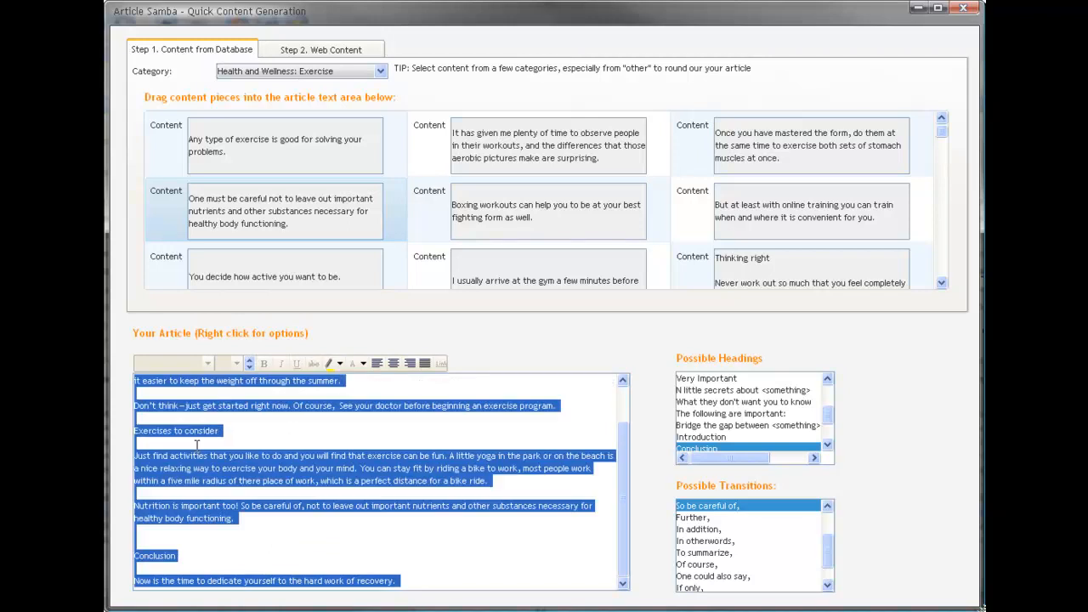
{"action": "left_click", "coordinate": [197, 444]}
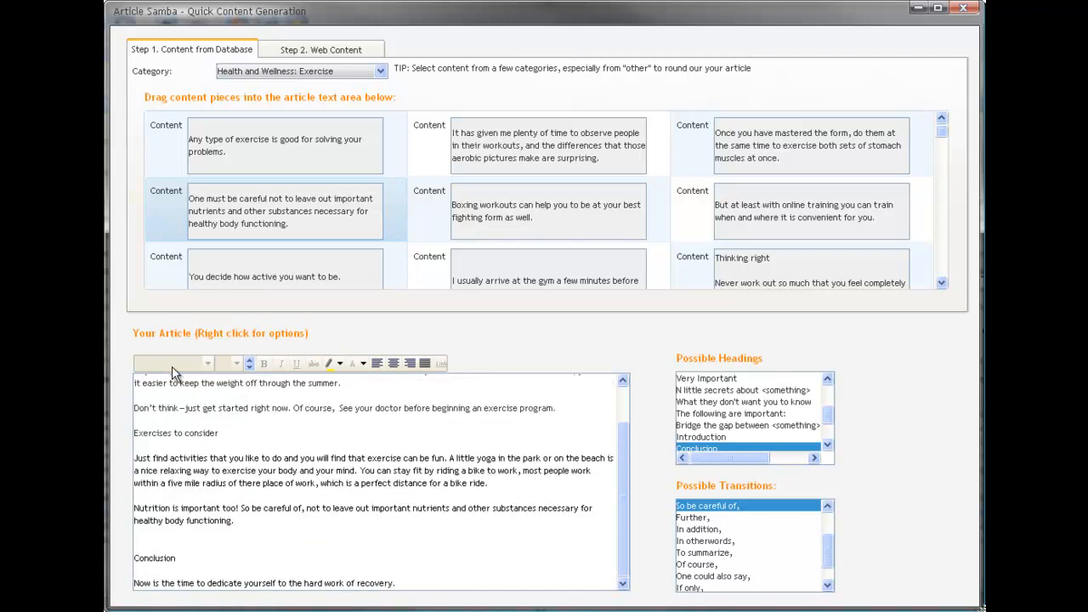
{"action": "left_click_drag", "start_coordinate": [219, 434], "coordinate": [132, 434]}
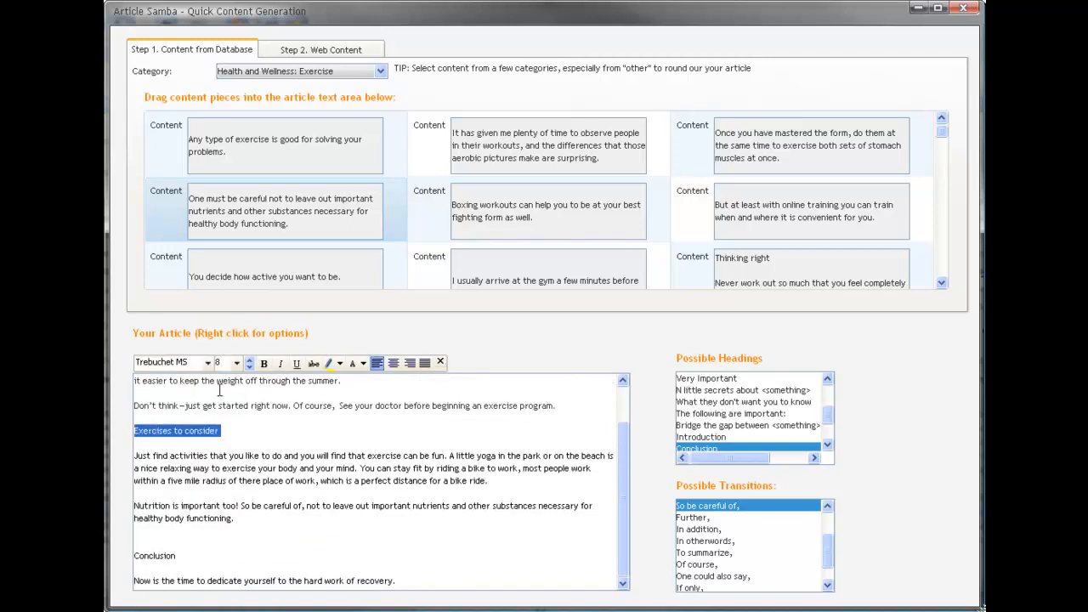
{"action": "left_click", "coordinate": [263, 365]}
Make the heading "Conclusion" bold and check the formatted article.
{"action": "left_click_drag", "start_coordinate": [178, 556], "coordinate": [132, 553]}
{"action": "left_click", "coordinate": [264, 363]}
{"action": "left_click", "coordinate": [334, 481]}
{"action": "scroll", "coordinate": [339, 483], "scroll_direction": "up", "scroll_amount": 1}
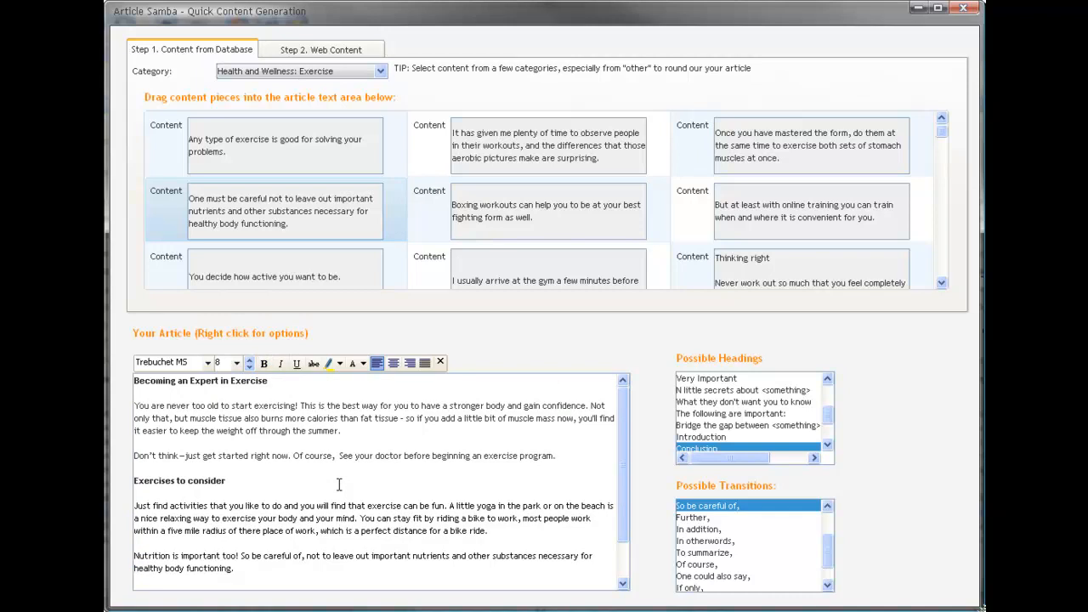
{"action": "scroll", "coordinate": [338, 484], "scroll_direction": "down", "scroll_amount": 1}
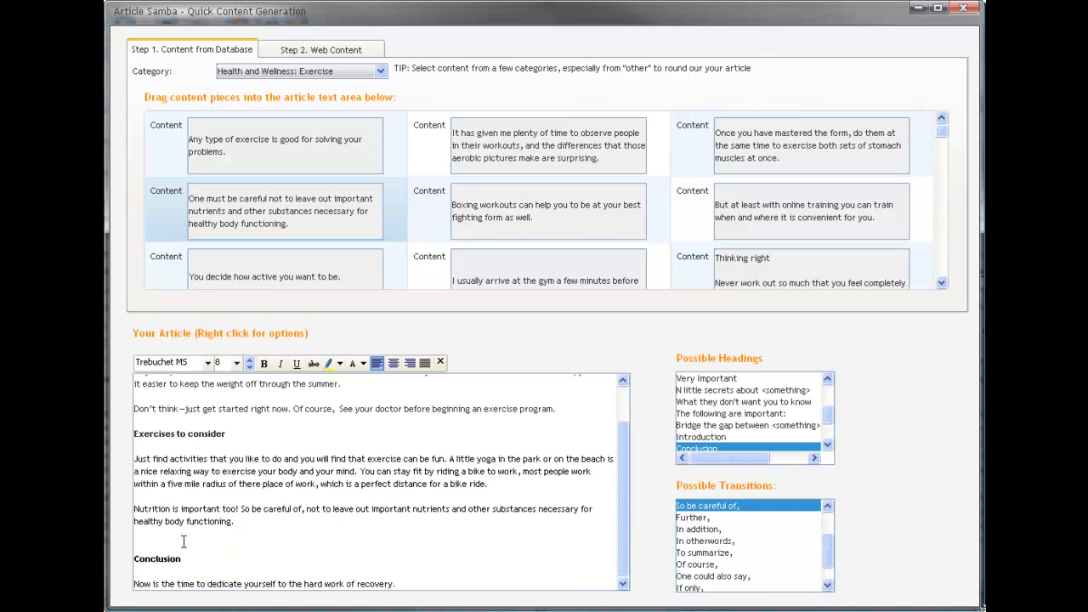
Fetch web content pages for the keyword "exercise information".
{"action": "left_click", "coordinate": [334, 50]}
{"action": "left_click", "coordinate": [240, 77]}
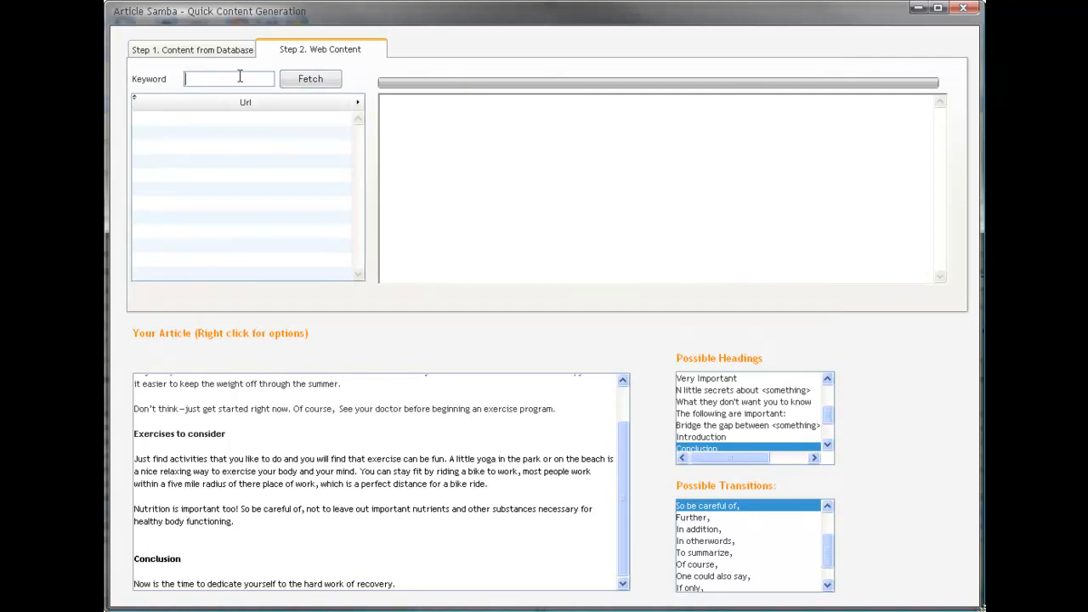
{"action": "type", "text": "exercise information"}
{"action": "left_click", "coordinate": [304, 81]}
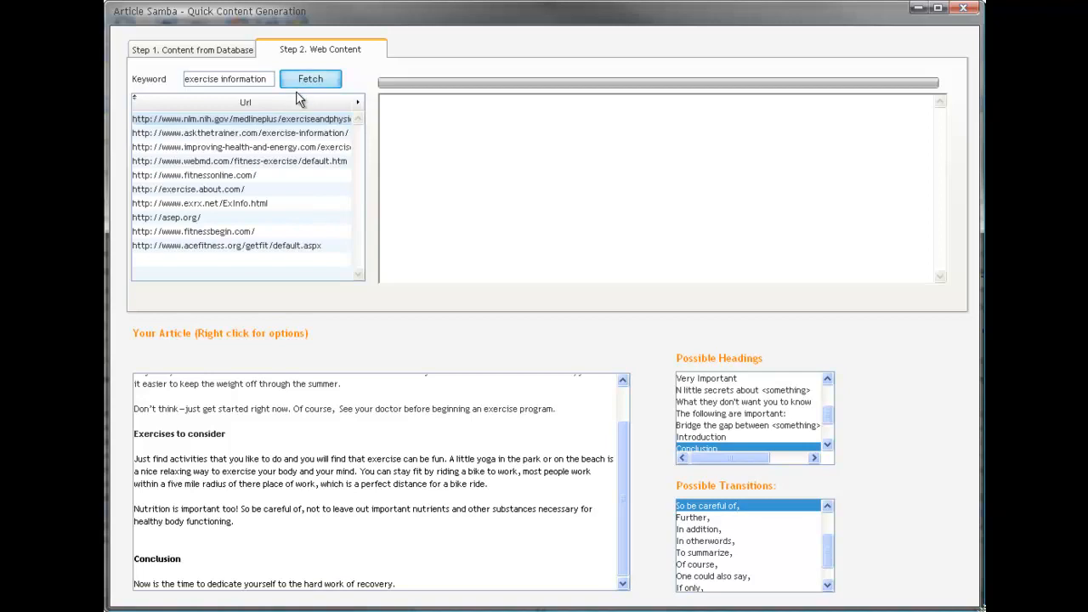
{"action": "left_click", "coordinate": [313, 81]}
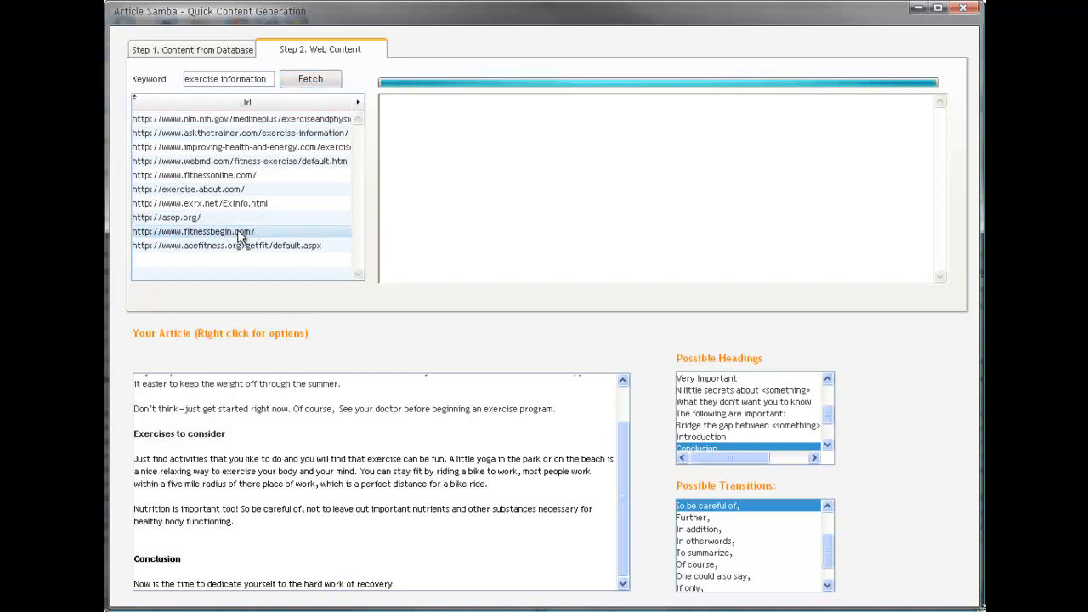
Open the fitnessbegin.com page and insert its sentence "Joining a gym is the choice many take when embarking on a fitness routine" after the article's bike ride sentence.
{"action": "left_click", "coordinate": [240, 232]}
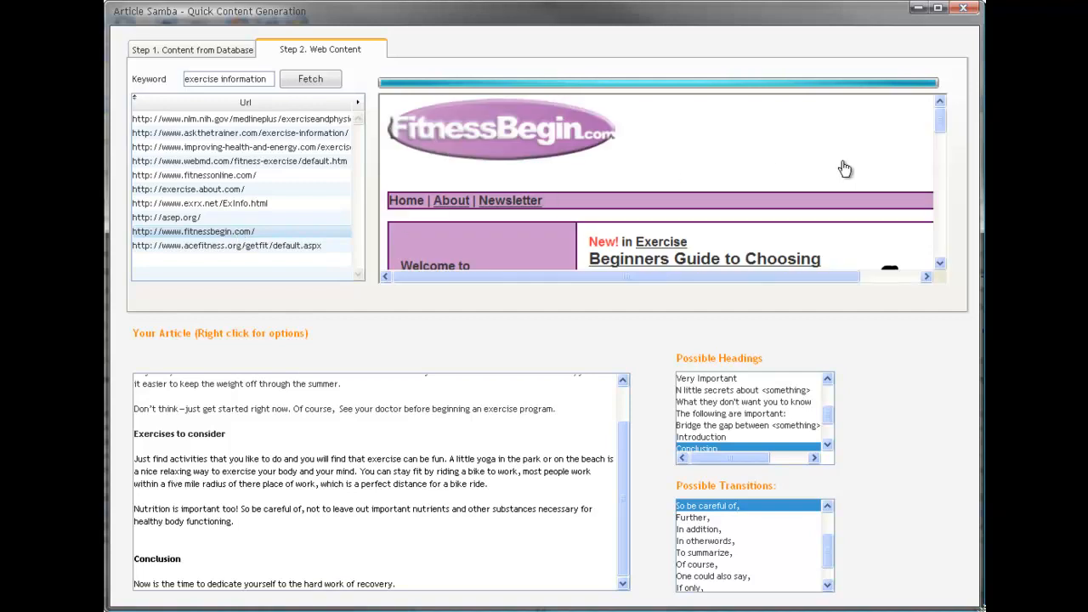
{"action": "left_click_drag", "start_coordinate": [939, 125], "coordinate": [942, 149]}
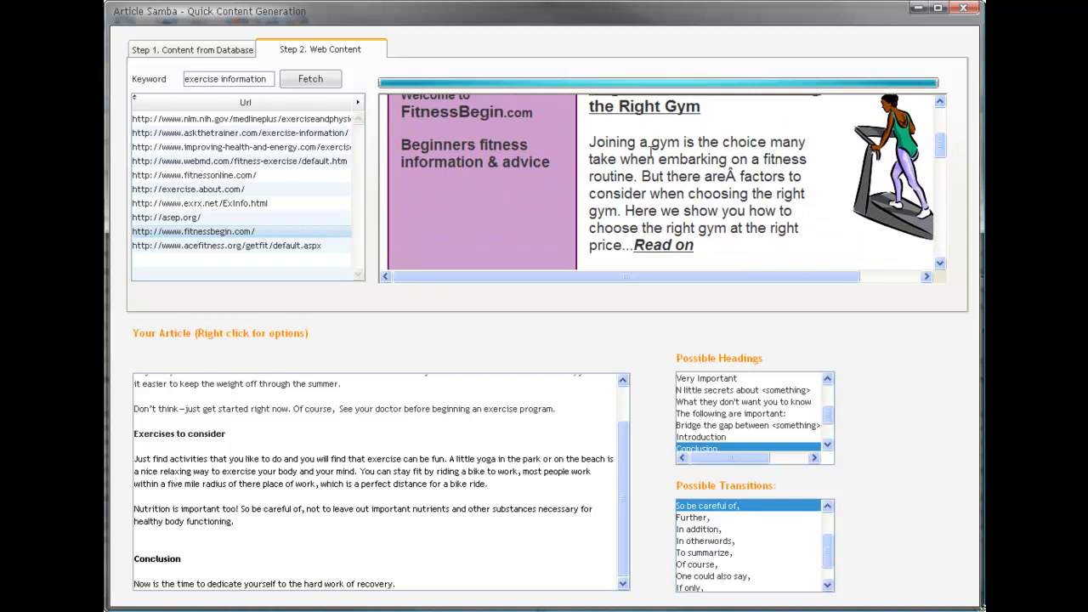
{"action": "left_click_drag", "start_coordinate": [589, 144], "coordinate": [618, 177]}
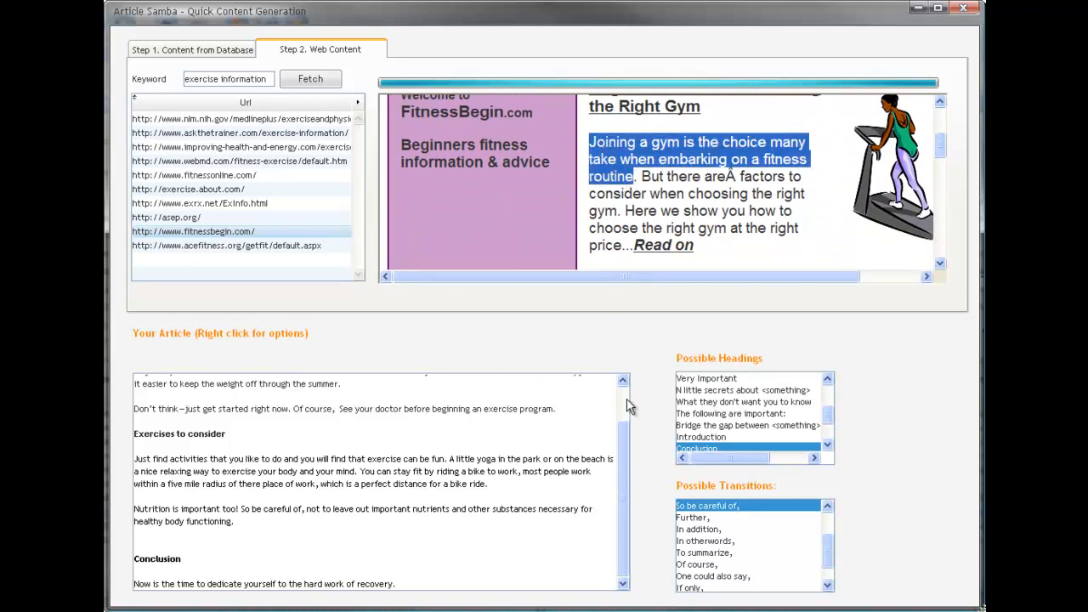
{"action": "left_click_drag", "start_coordinate": [627, 436], "coordinate": [627, 390]}
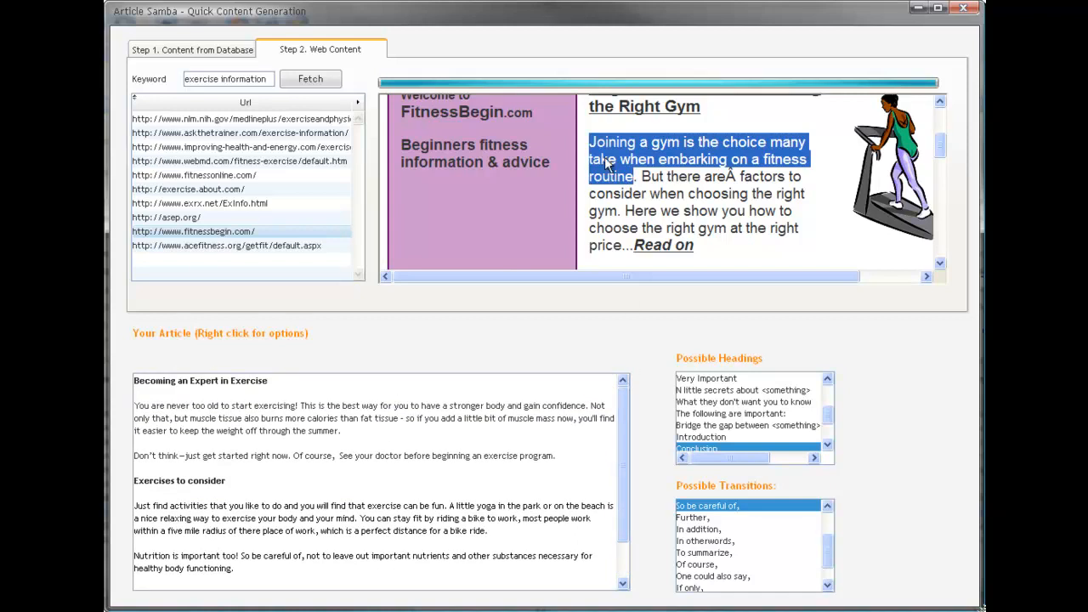
{"action": "left_click_drag", "start_coordinate": [595, 180], "coordinate": [528, 513]}
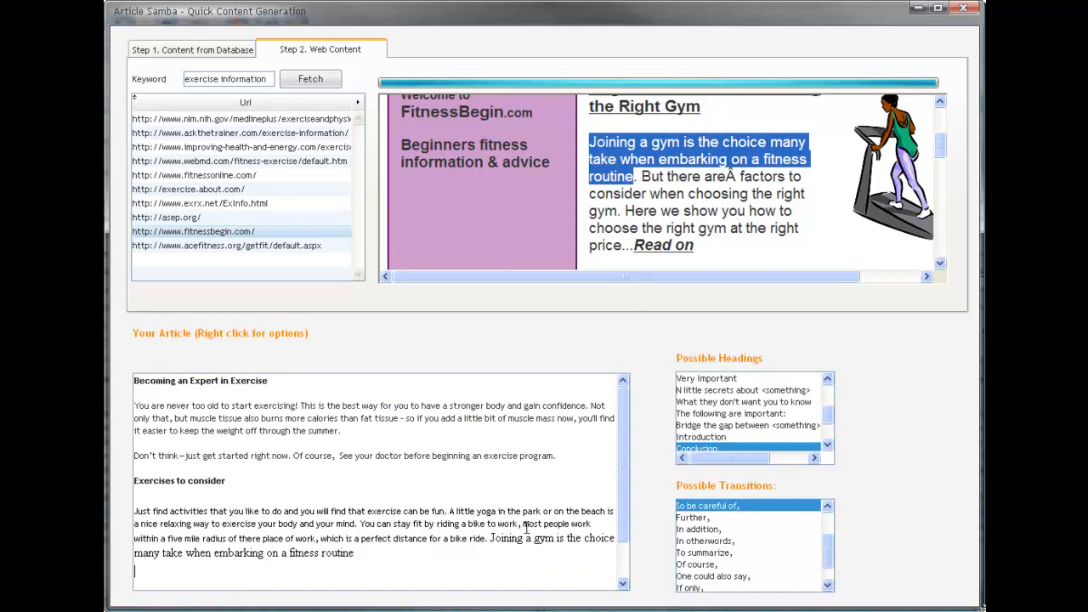
Cut the inserted gym sentence, paste it back without formatting after the bike ride sentence, and remove the extra blank line before the nutrition paragraph.
{"action": "scroll", "coordinate": [504, 448], "scroll_direction": "down", "scroll_amount": 1}
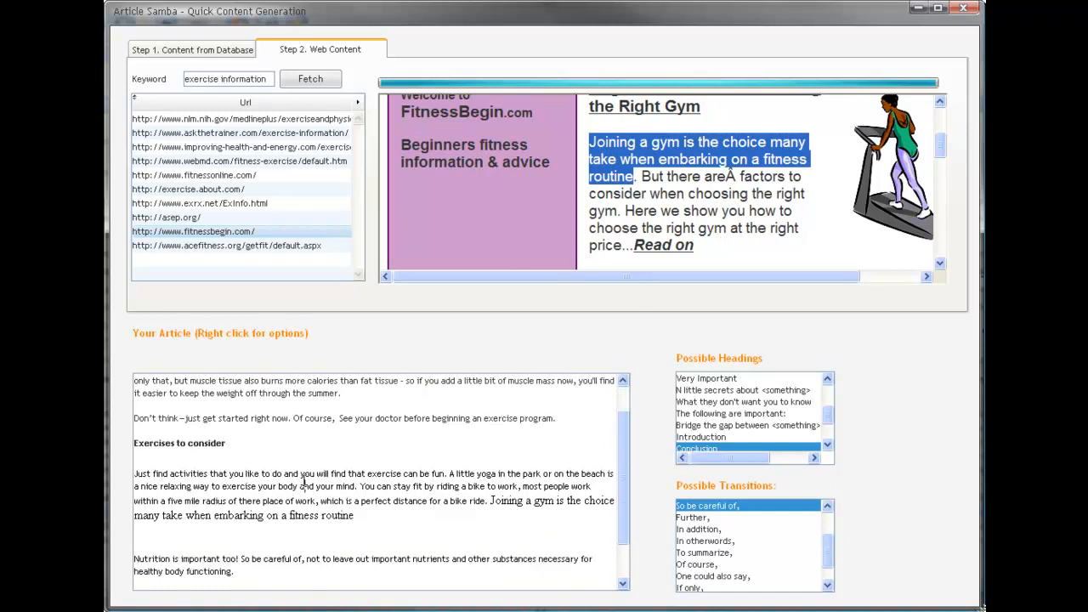
{"action": "left_click_drag", "start_coordinate": [490, 500], "coordinate": [494, 527]}
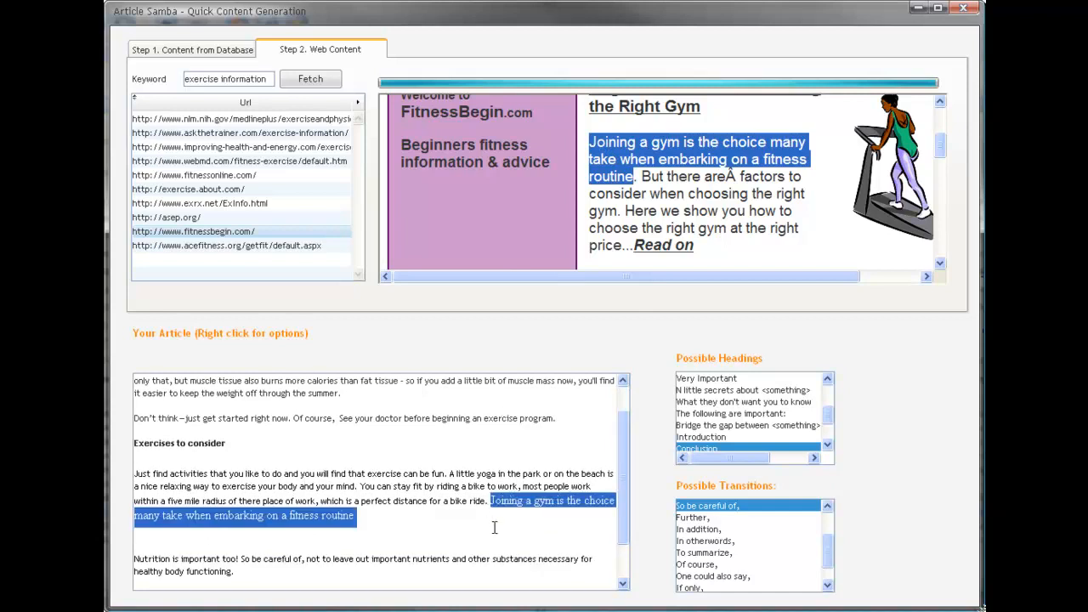
{"action": "left_click", "coordinate": [471, 485]}
{"action": "scroll", "coordinate": [460, 485], "scroll_direction": "down", "scroll_amount": 1}
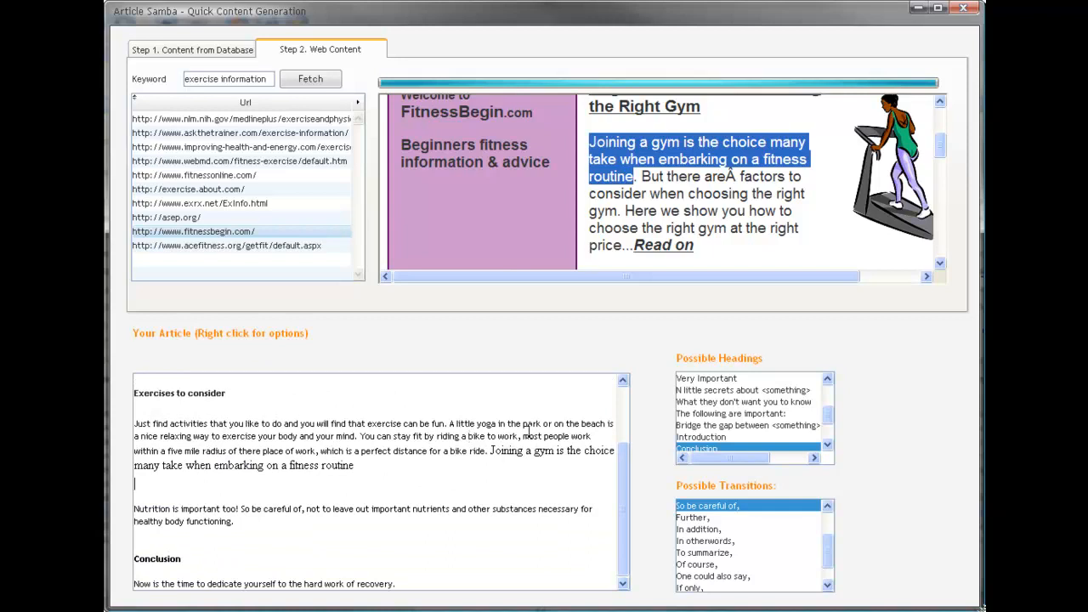
{"action": "left_click_drag", "start_coordinate": [489, 451], "coordinate": [490, 493]}
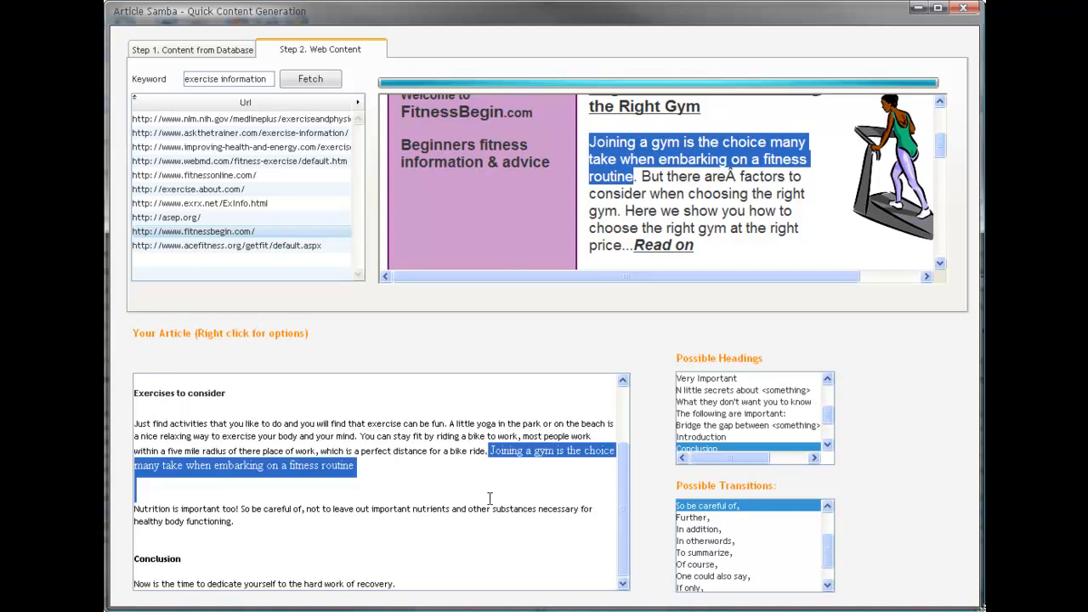
{"action": "right_click", "coordinate": [488, 455]}
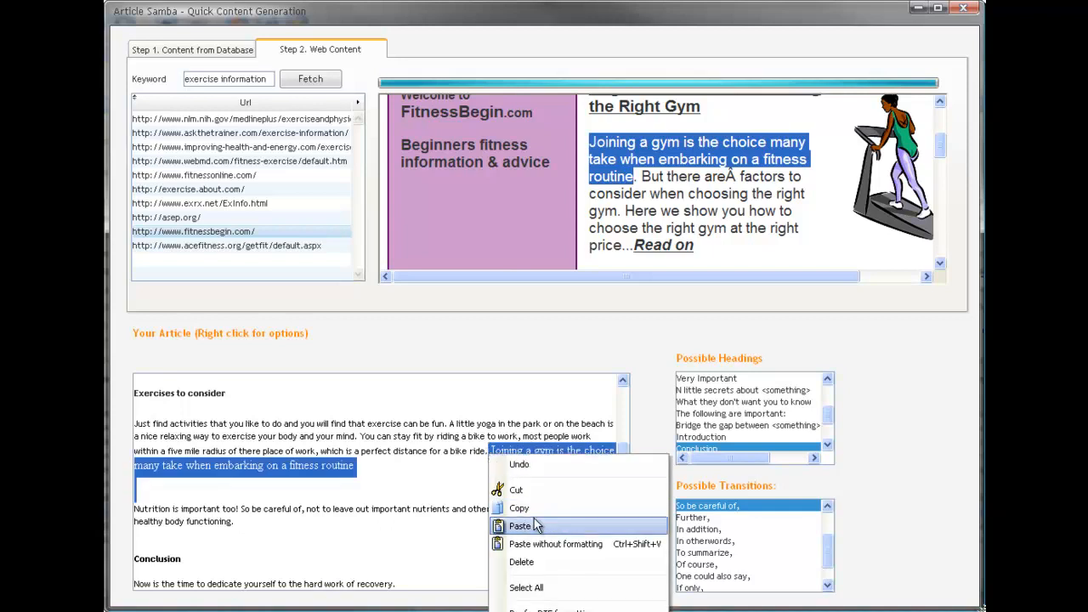
{"action": "left_click", "coordinate": [528, 492]}
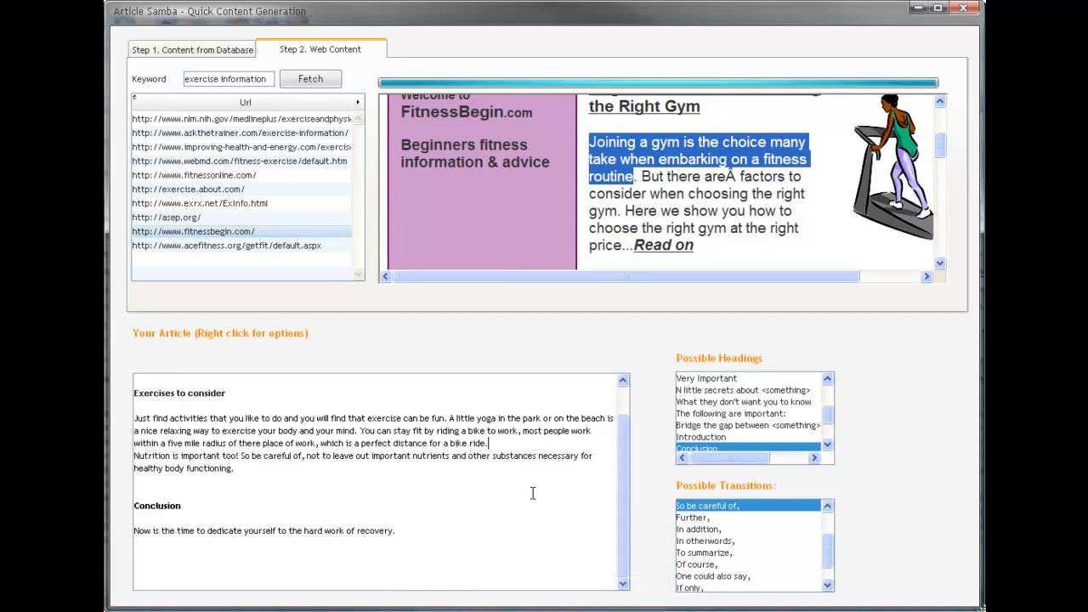
{"action": "right_click", "coordinate": [497, 445]}
{"action": "left_click", "coordinate": [551, 537]}
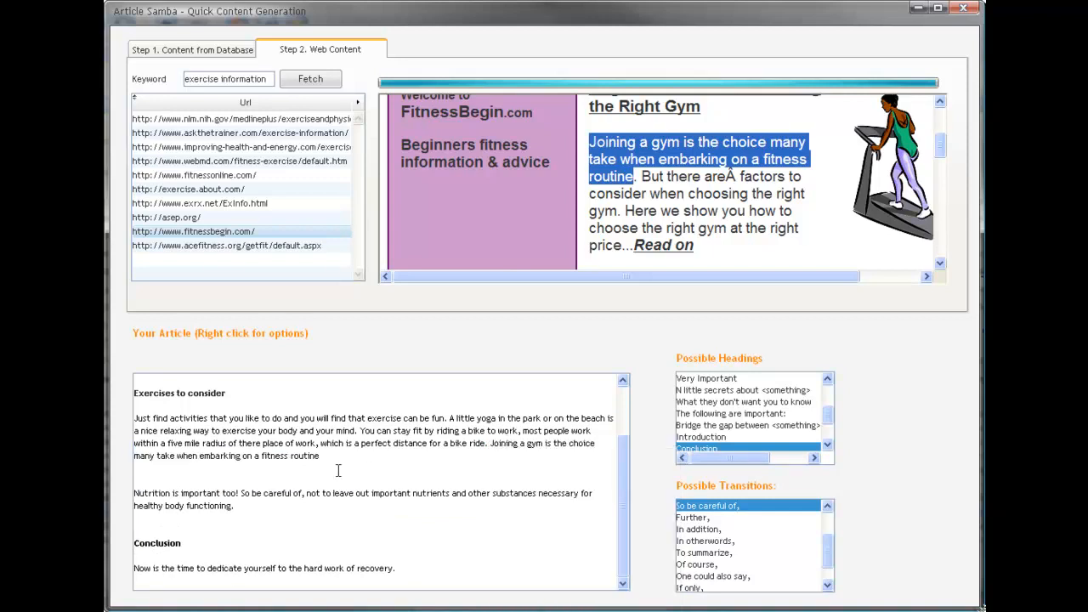
{"action": "key", "text": "Delete"}
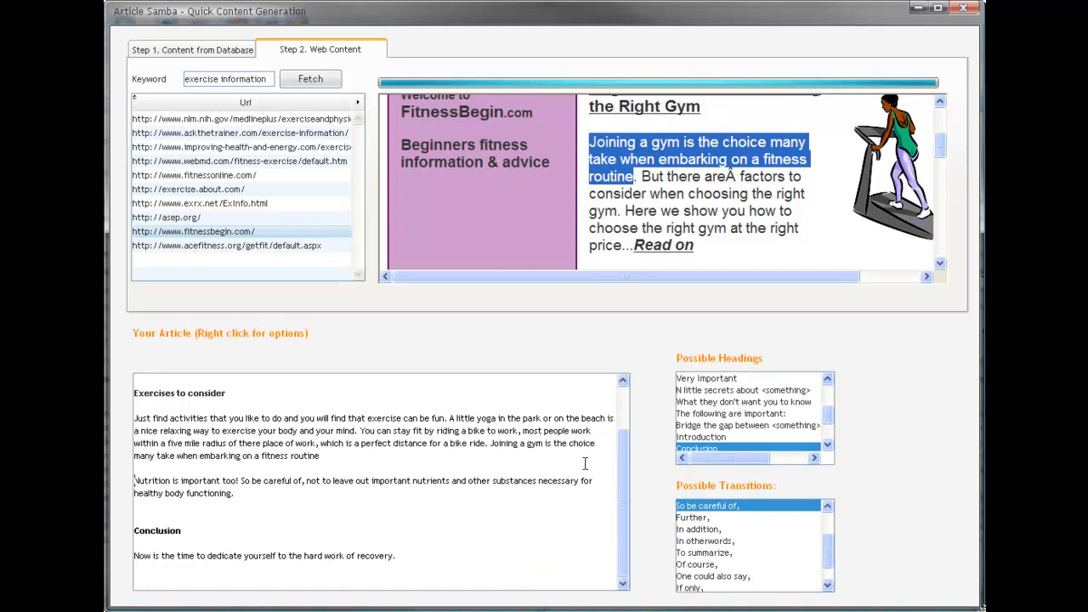
Select the entire article text and show the editing options available for it, such as Copy, without applying any.
{"action": "left_click_drag", "start_coordinate": [621, 467], "coordinate": [621, 406]}
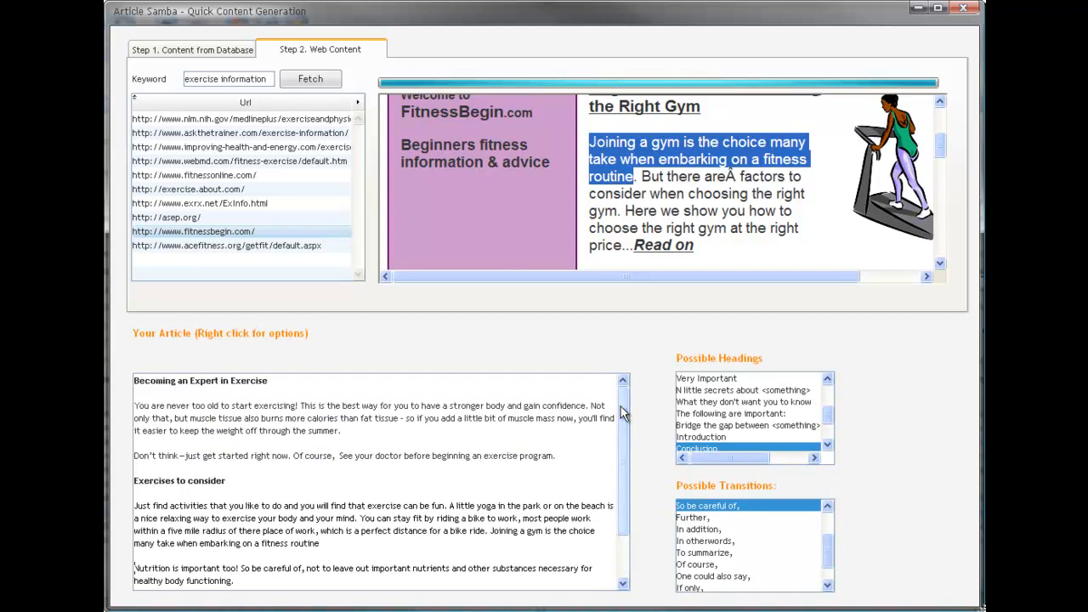
{"action": "right_click", "coordinate": [581, 414]}
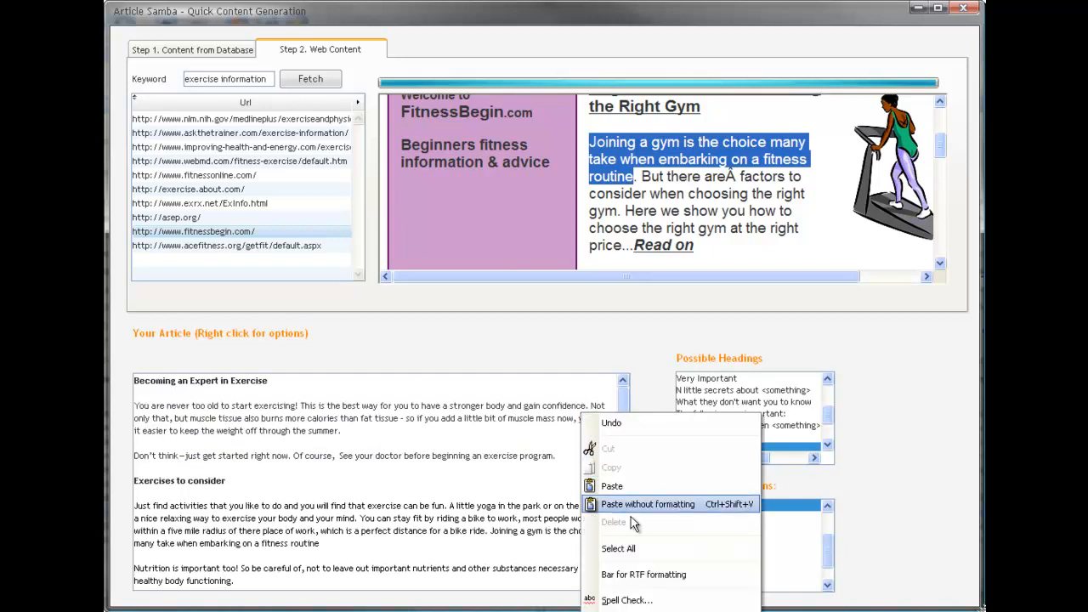
{"action": "left_click", "coordinate": [636, 554]}
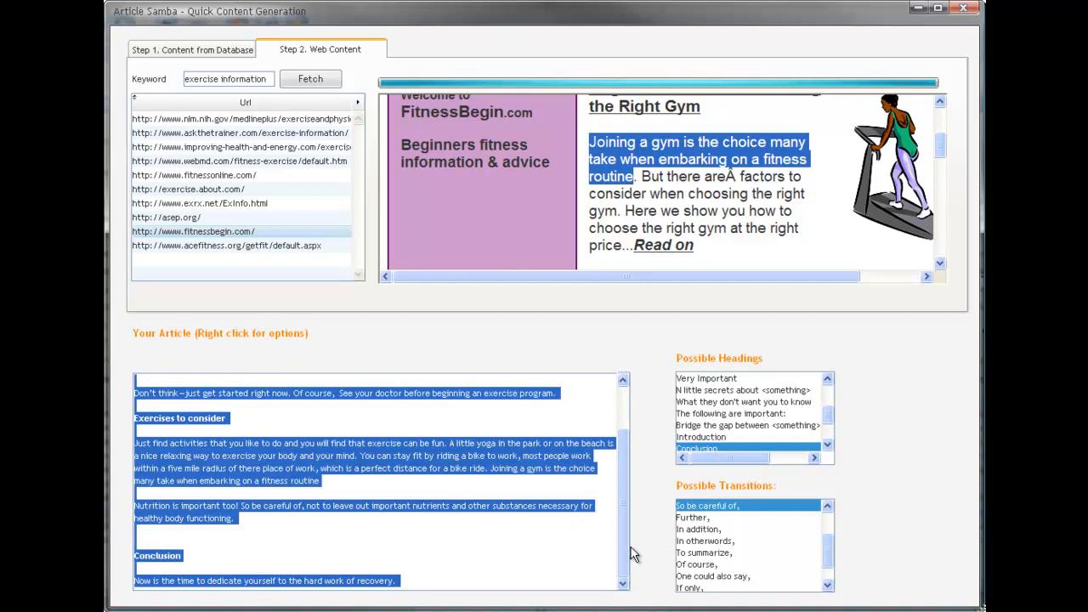
{"action": "right_click", "coordinate": [454, 454]}
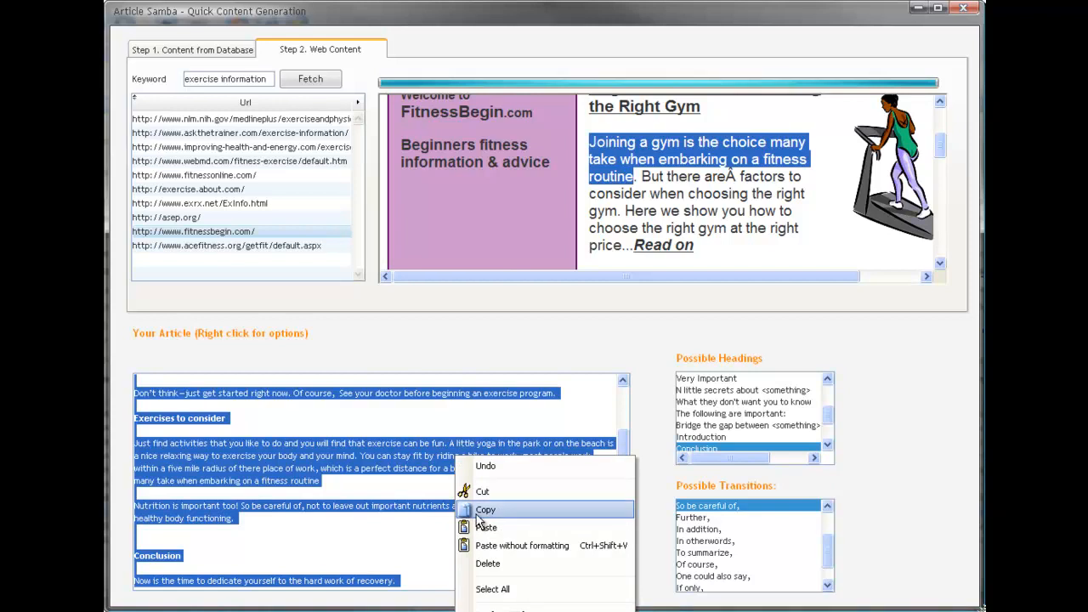
{"action": "left_click", "coordinate": [402, 480]}
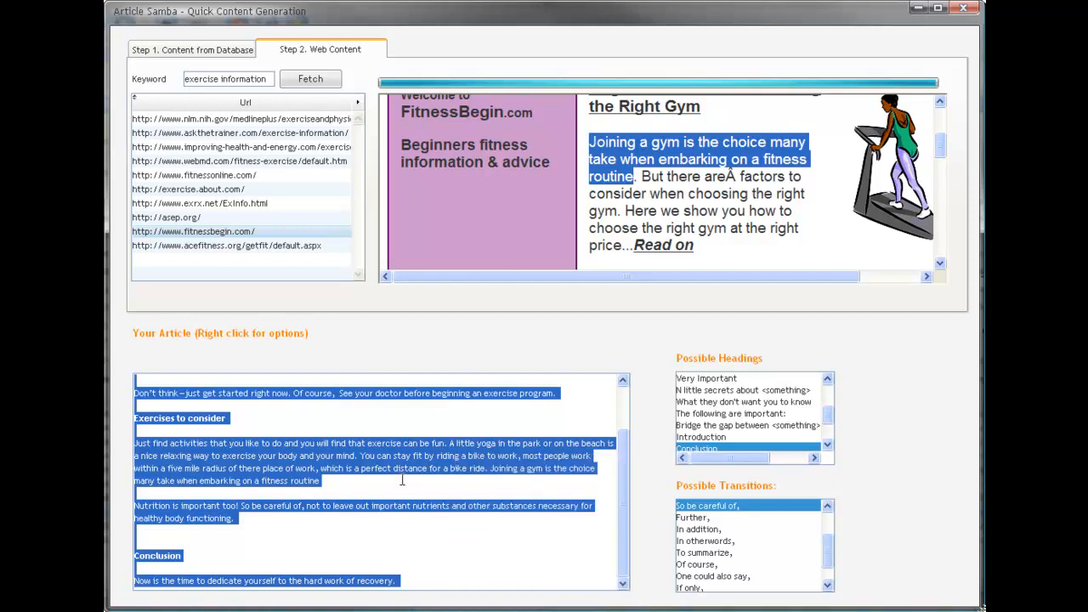